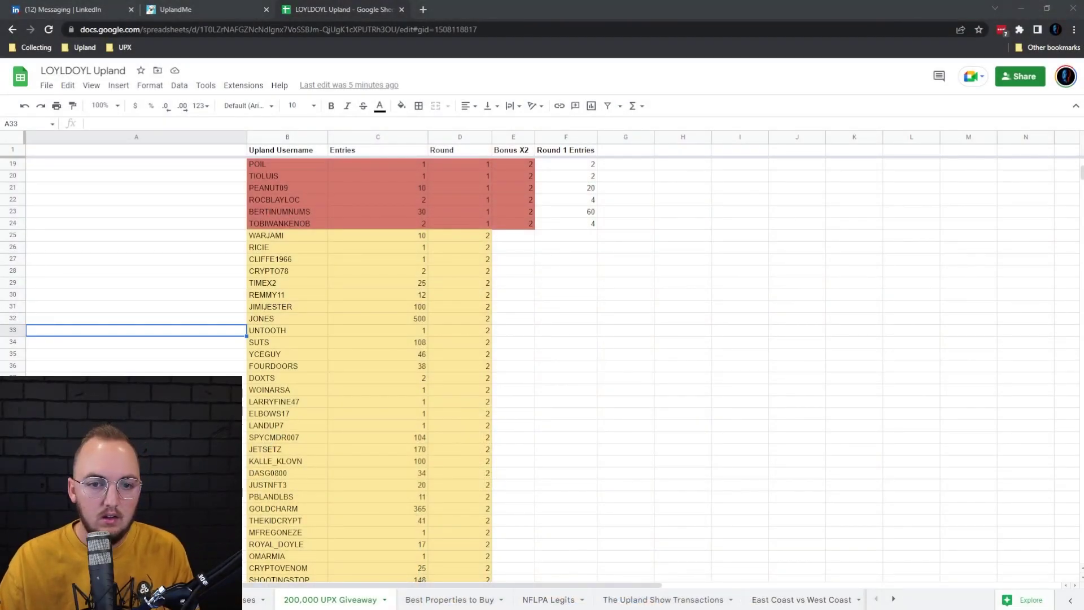
Examine the round 2 usernames and their entries on the 200,000 UPX Giveaway sheet
scroll(543, 367, "down", 1)
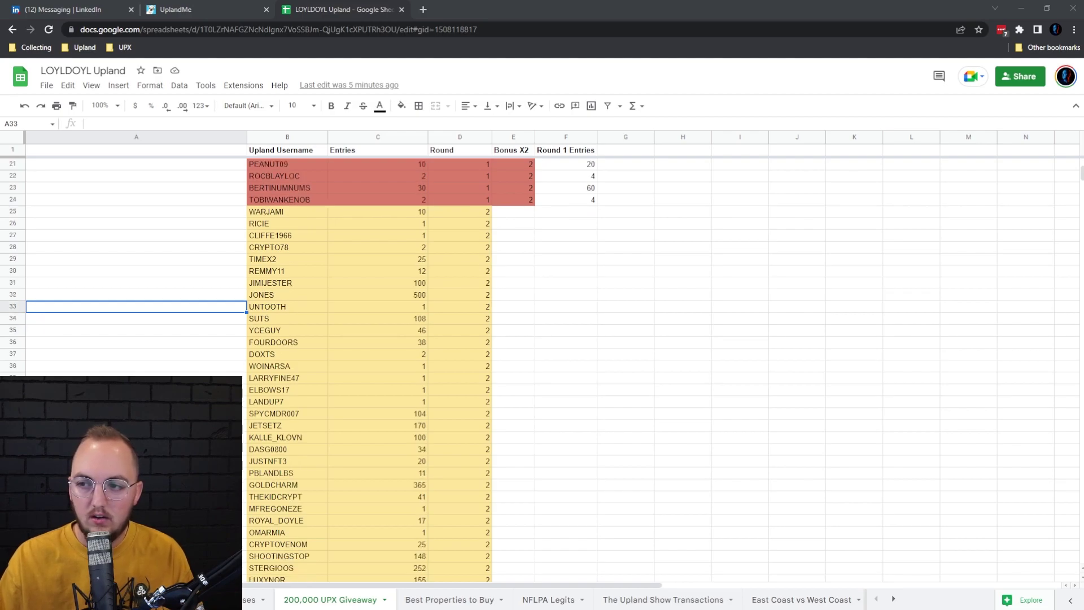
scroll(542, 367, "down", 1)
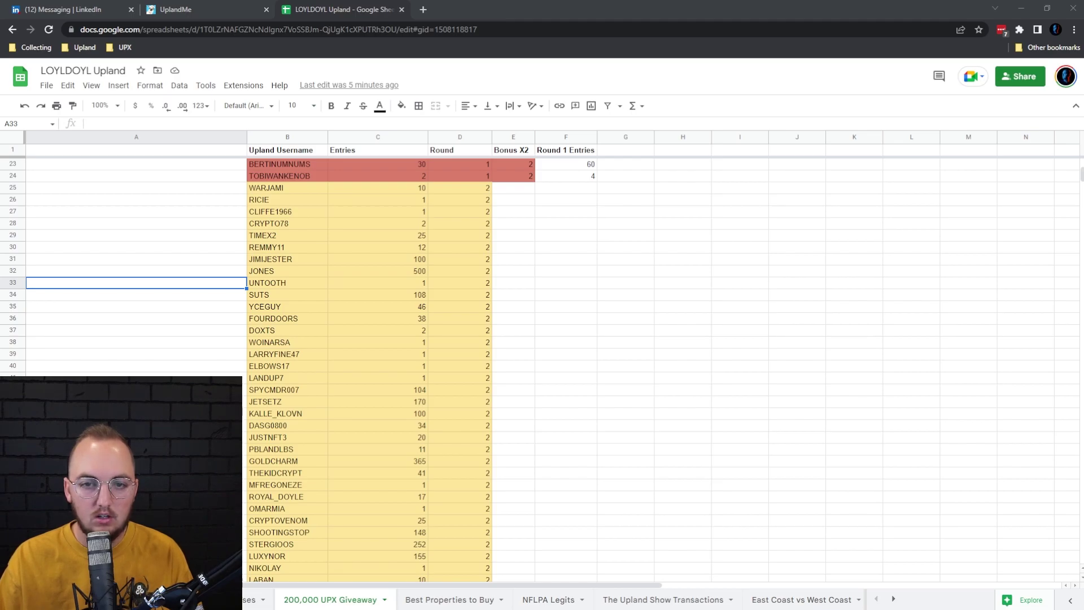
scroll(543, 367, "down", 5)
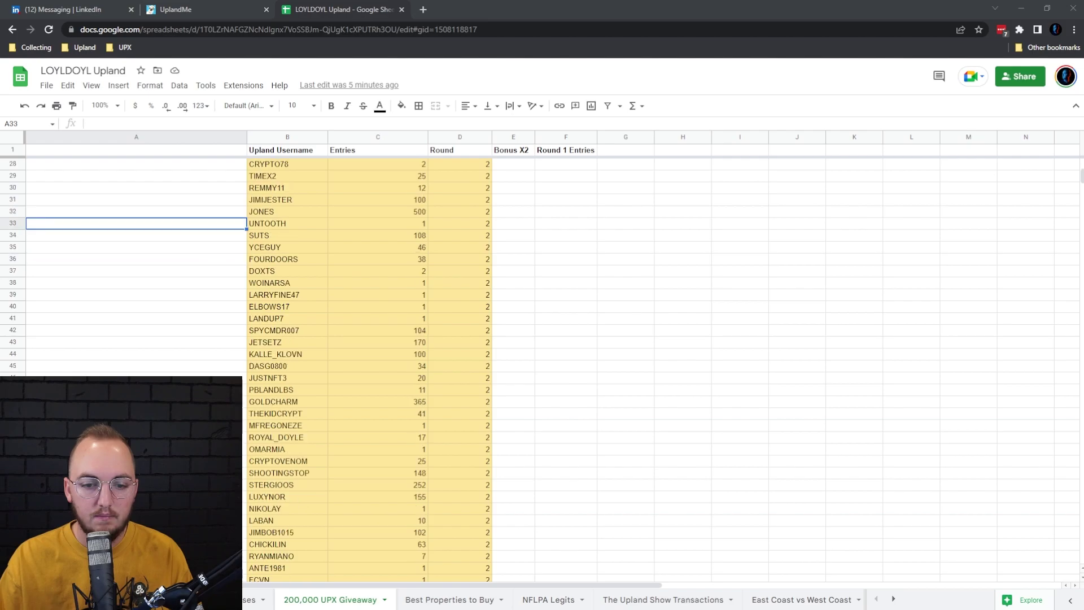
scroll(542, 367, "down", 10)
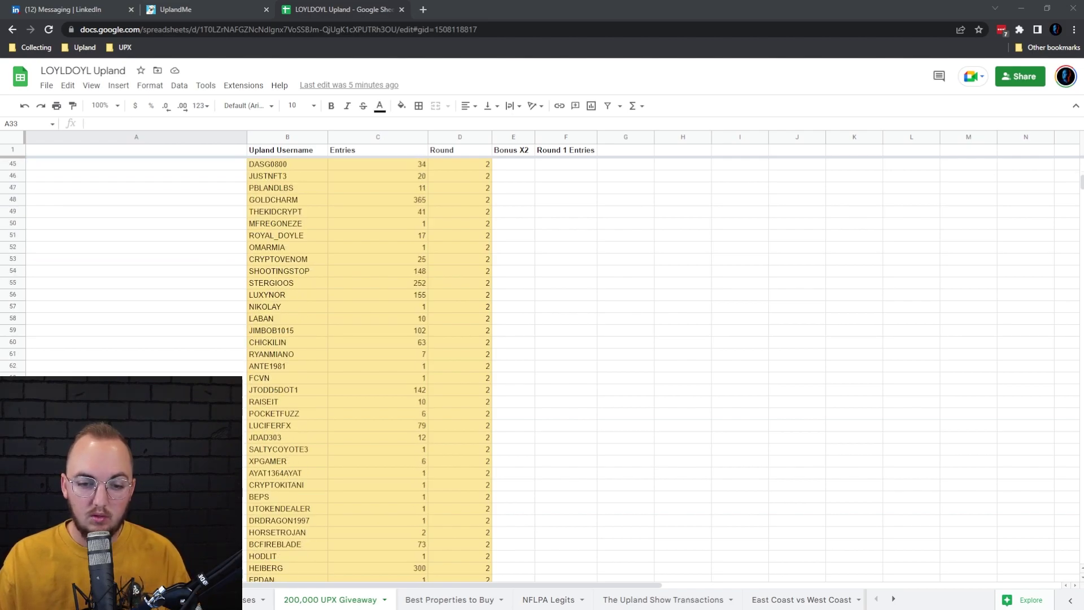
scroll(543, 367, "down", 2)
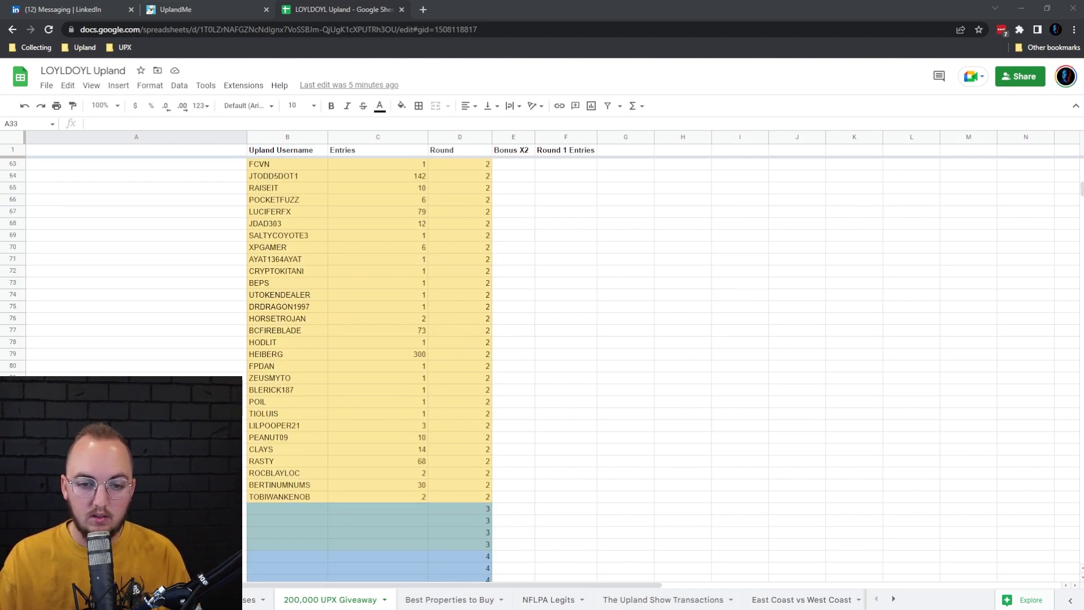
scroll(542, 367, "up", 4)
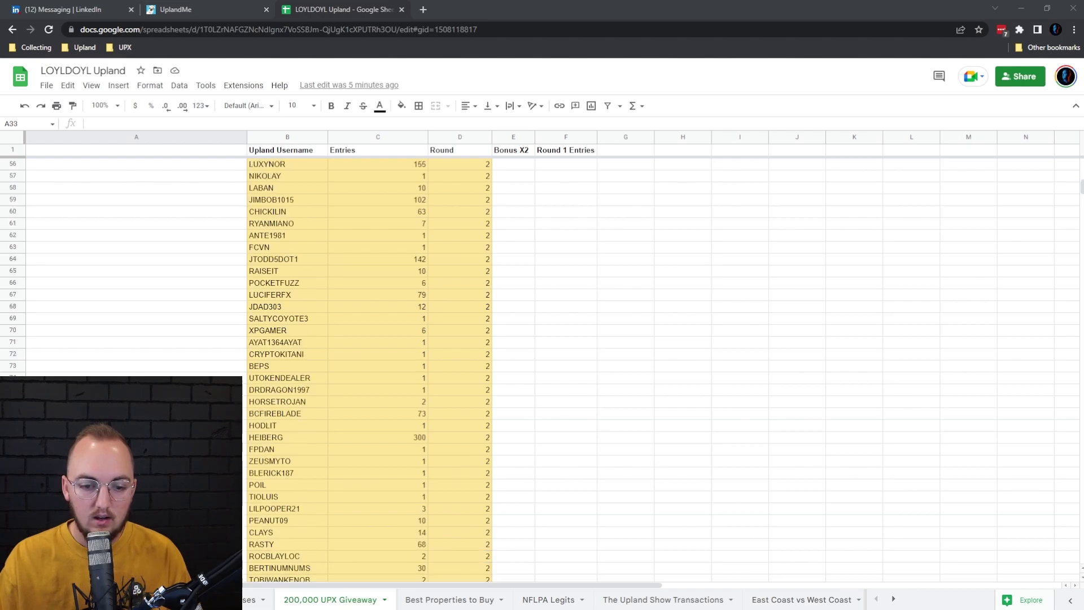
scroll(542, 367, "down", 1)
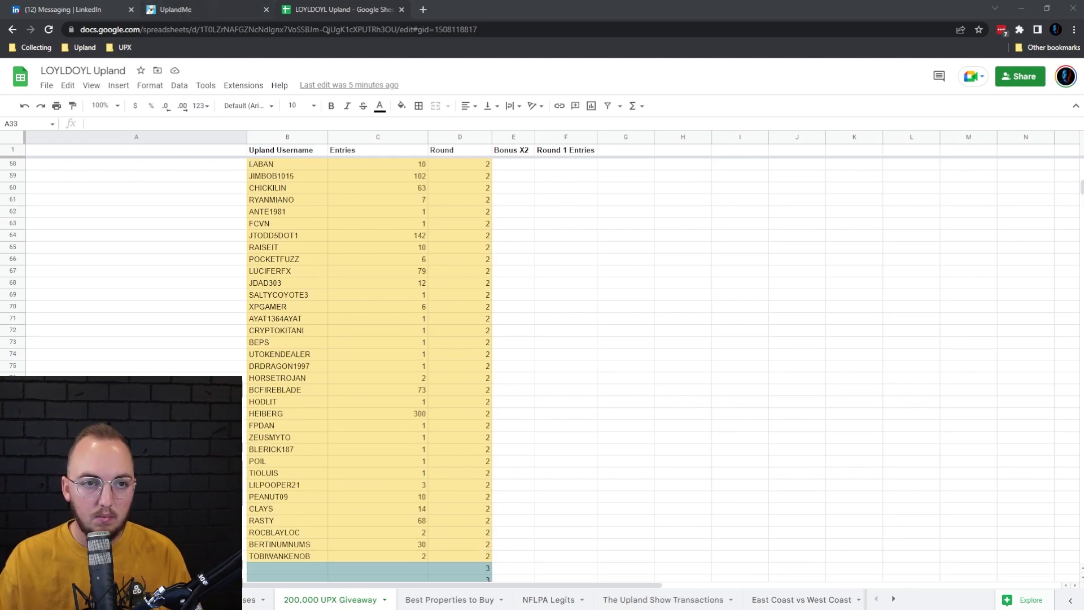
Glance at the contributors list in Upland, and select the round 2 usernames B25:B91 in the giveaway sheet to count them
left_click(189, 10)
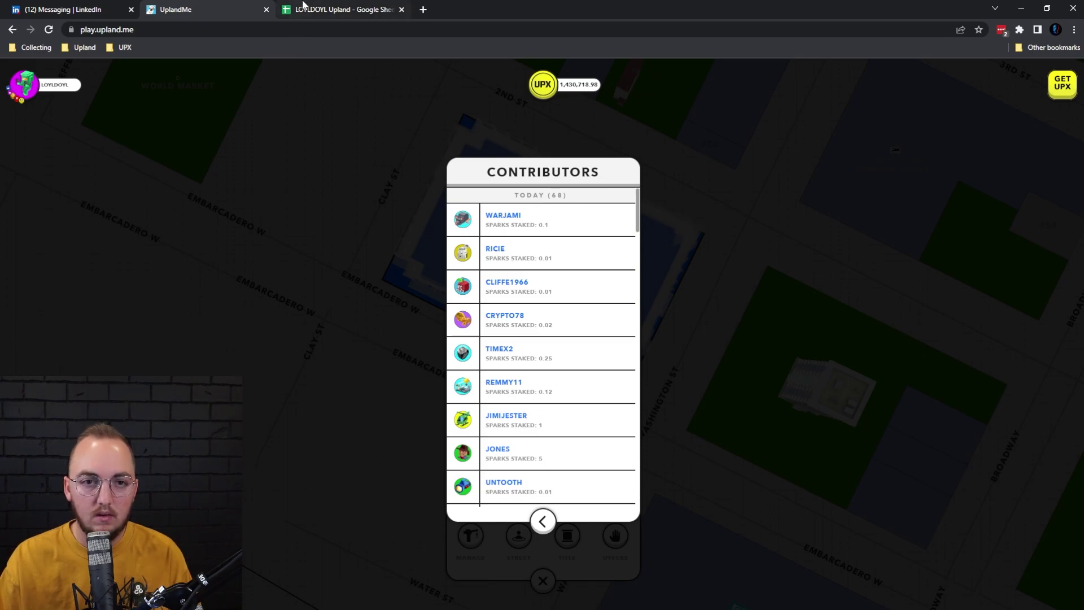
left_click(303, 7)
left_click(304, 559)
scroll(309, 494, "up", 12)
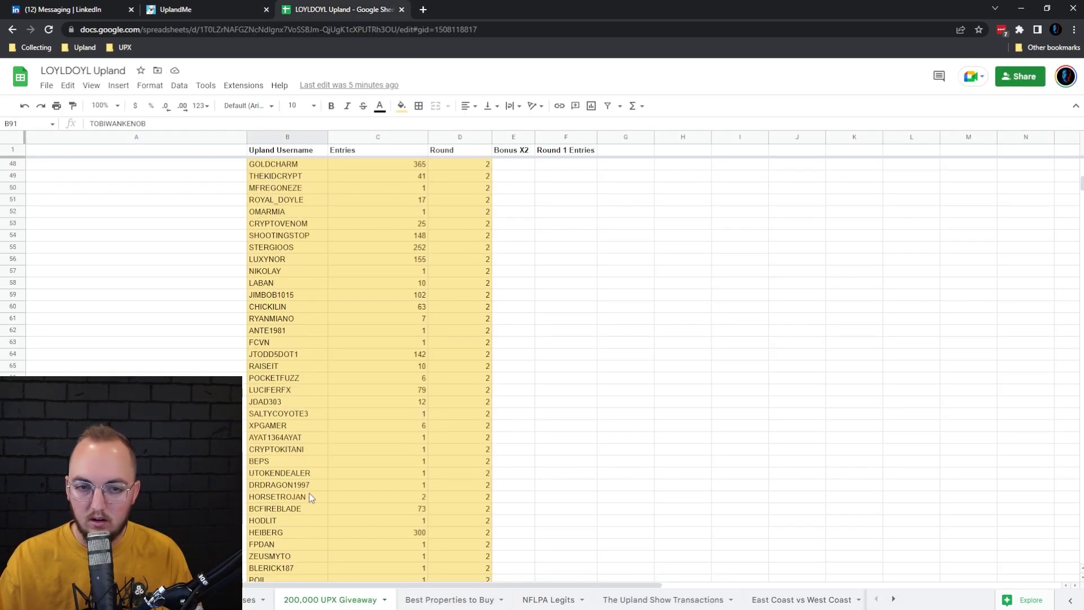
left_click(307, 188, "shift")
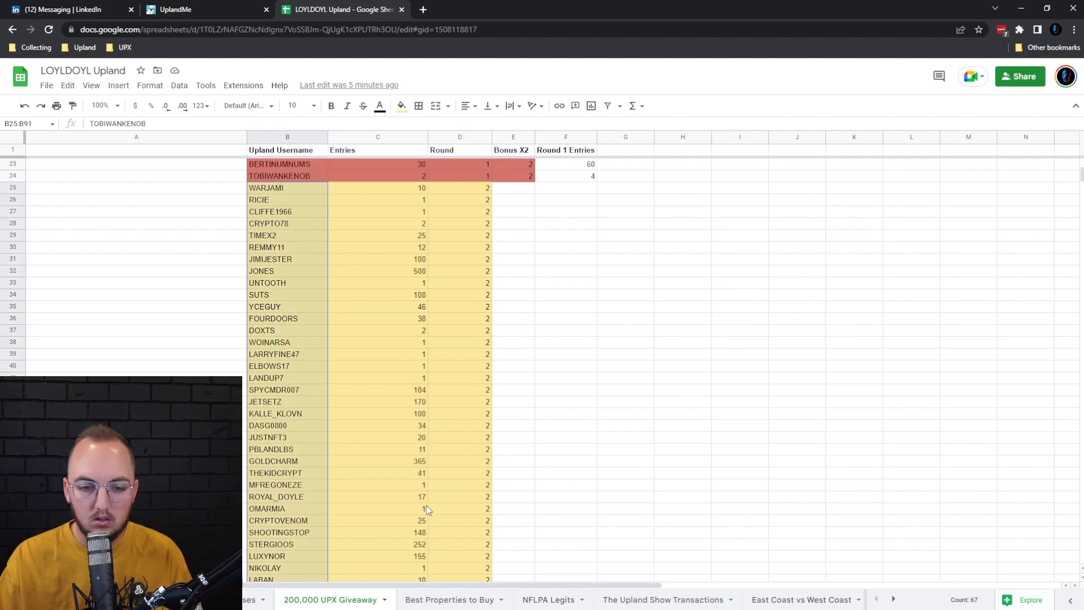
Clear the username selection and review the entries column through the end of round 2
left_click(388, 368)
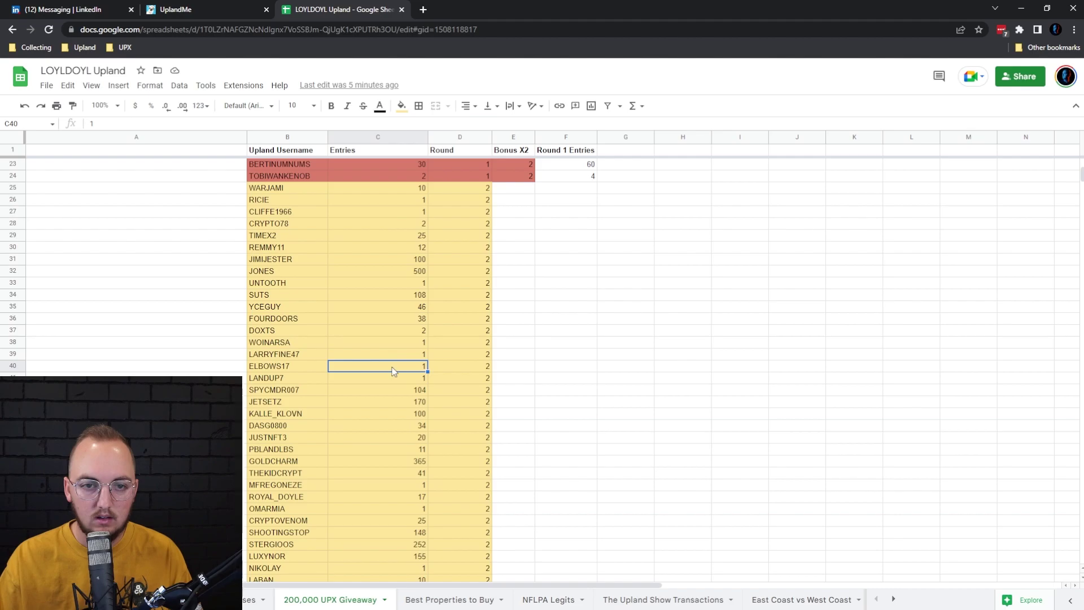
scroll(394, 371, "down", 1)
scroll(394, 371, "down", 5)
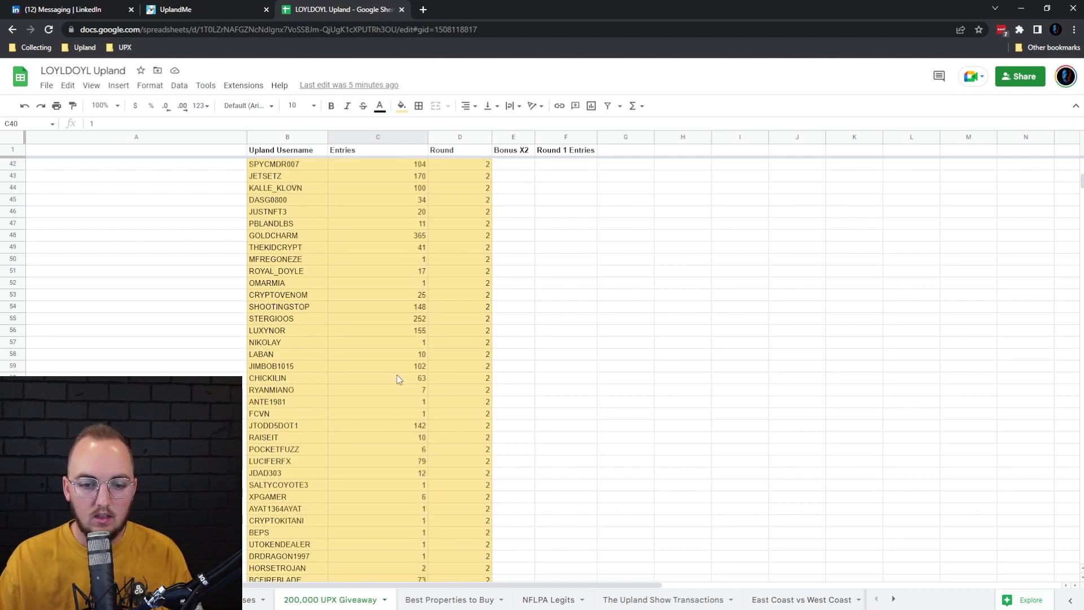
scroll(398, 377, "down", 2)
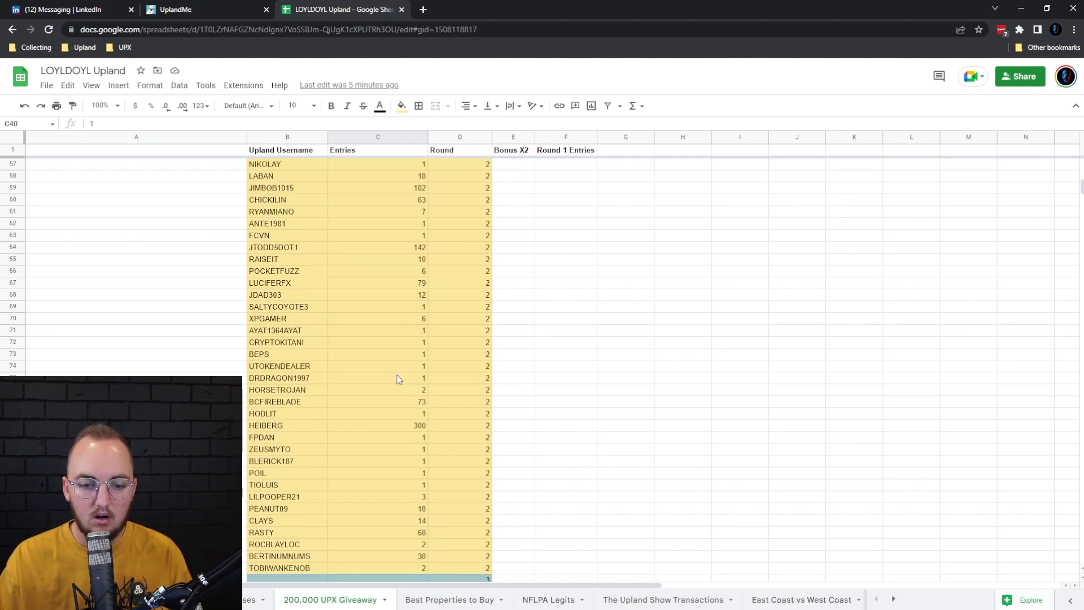
Switch to Upland and examine the sparks staked by each of today's contributors as the source for round 2 entries
left_click(221, 9)
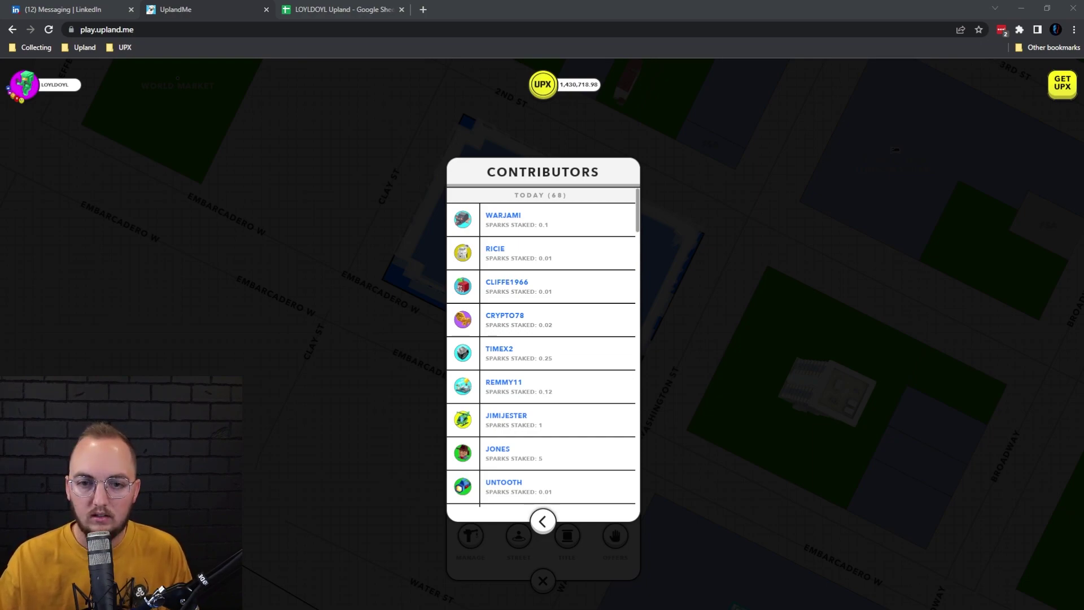
scroll(542, 347, "down", 2)
scroll(542, 347, "down", 5)
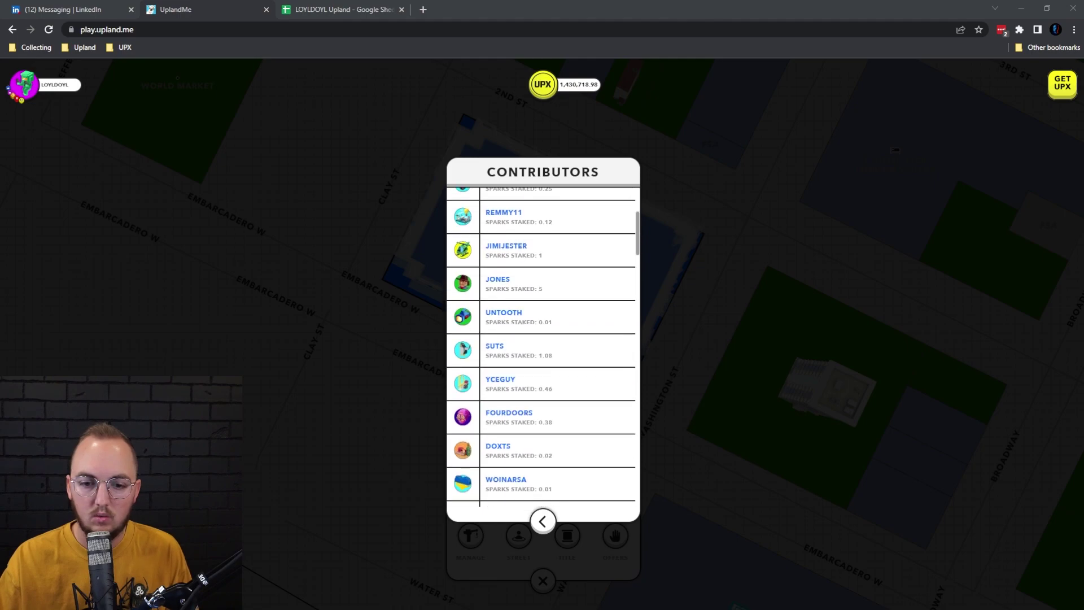
scroll(543, 347, "down", 5)
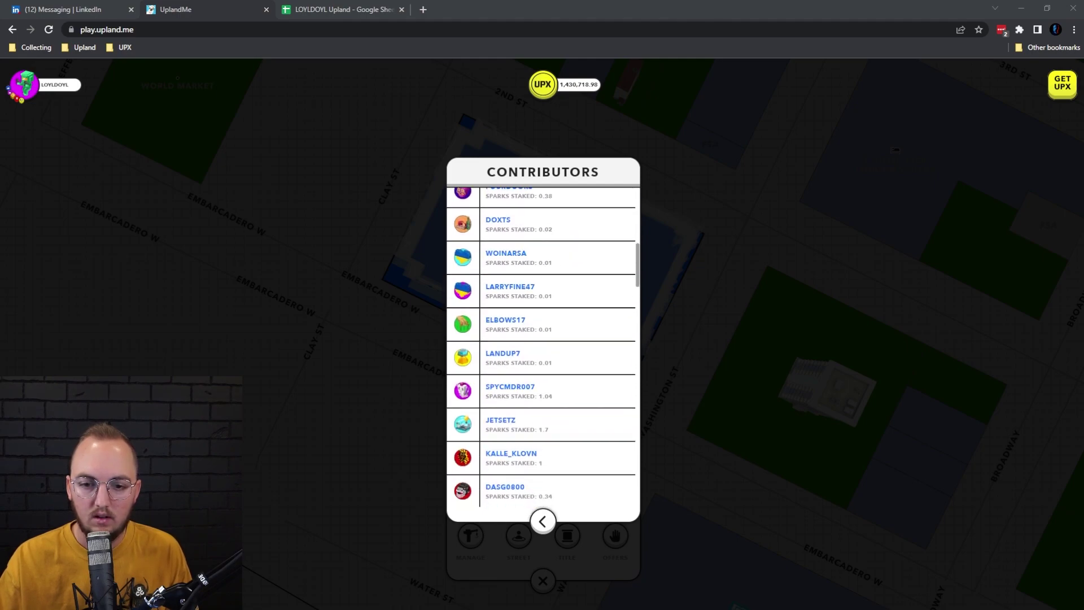
scroll(542, 347, "down", 5)
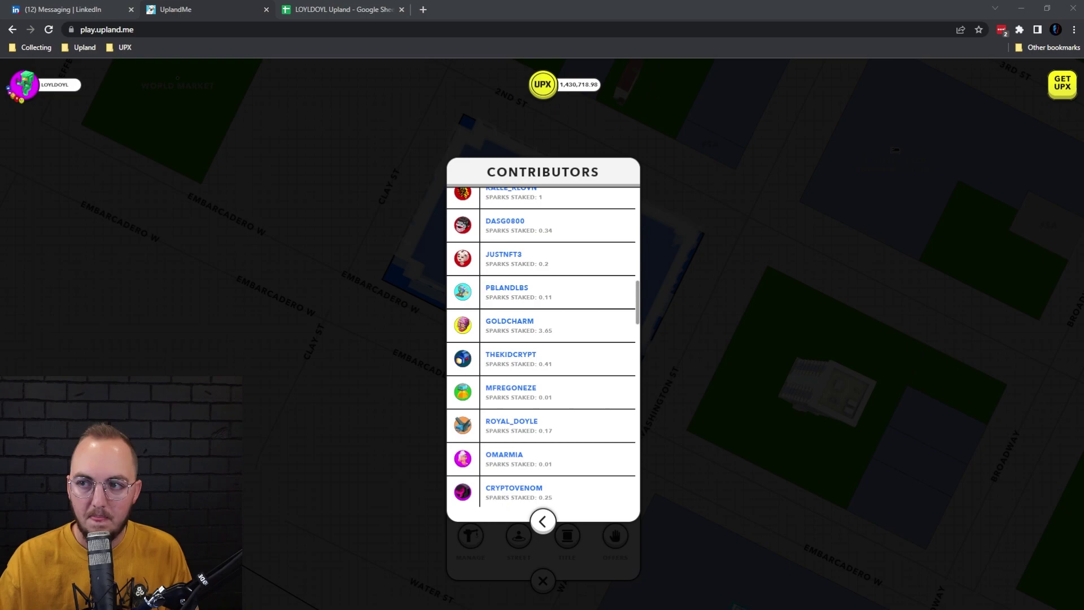
scroll(542, 347, "down", 7)
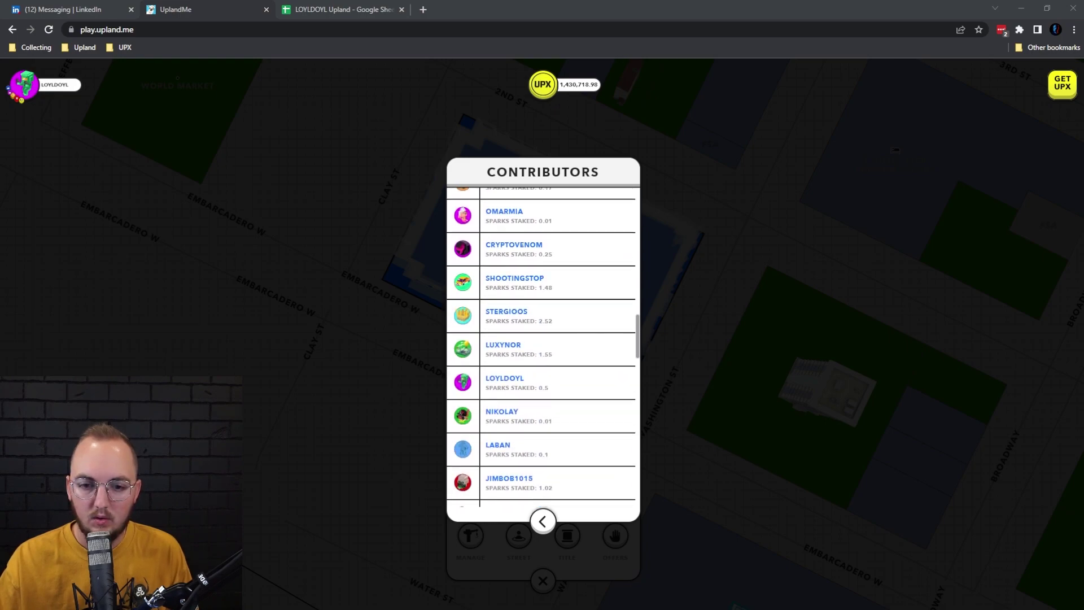
scroll(542, 347, "down", 1)
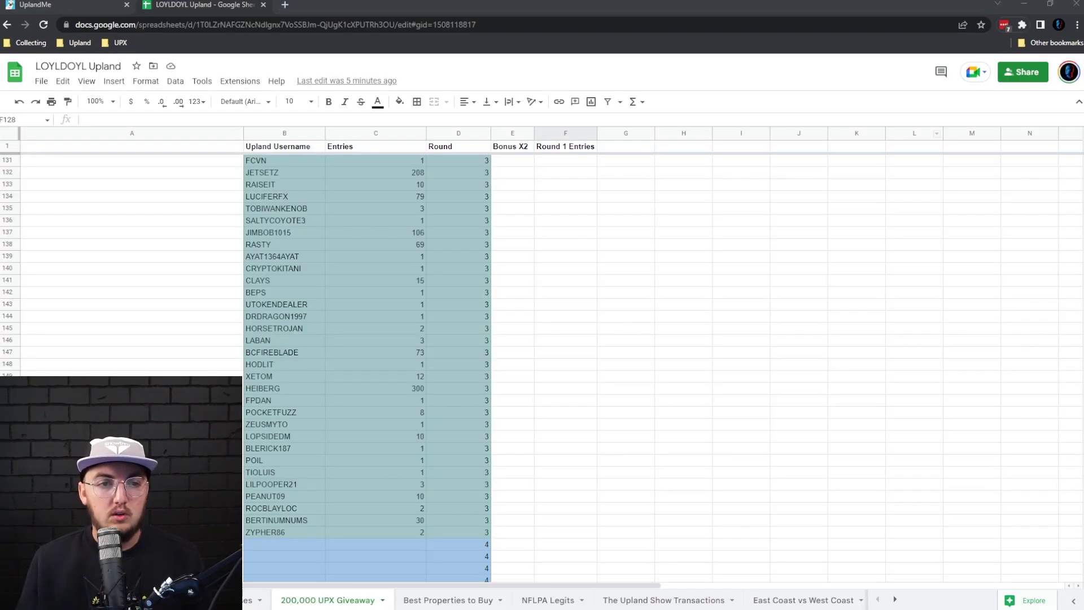
Review the round 3 entries in the giveaway sheet, and skim today's contributors list in Upland
scroll(367, 362, "up", 3)
scroll(368, 367, "up", 5)
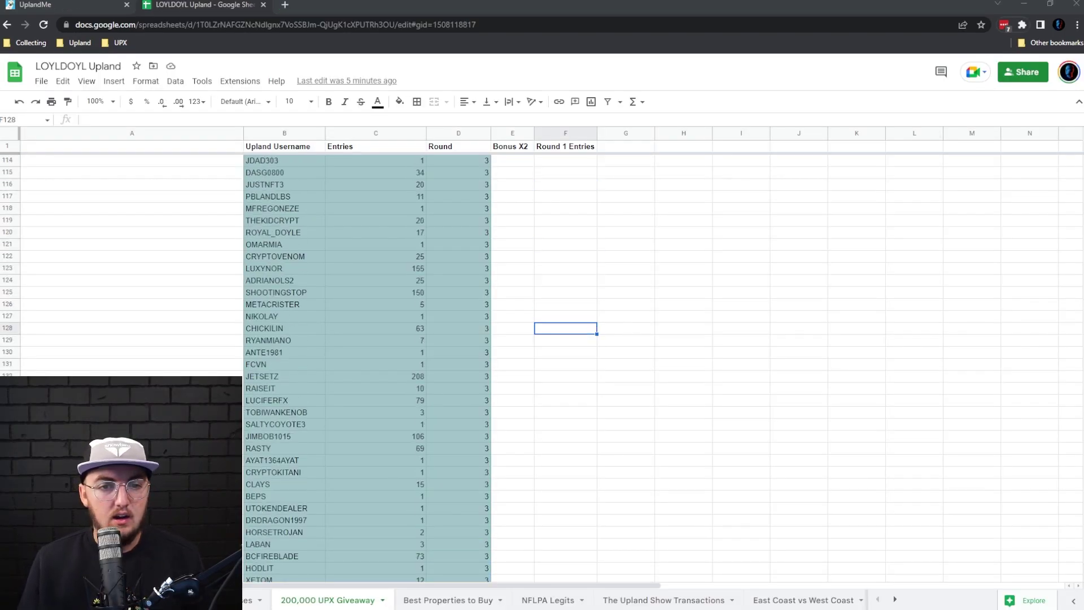
key("ctrl+shift+Tab")
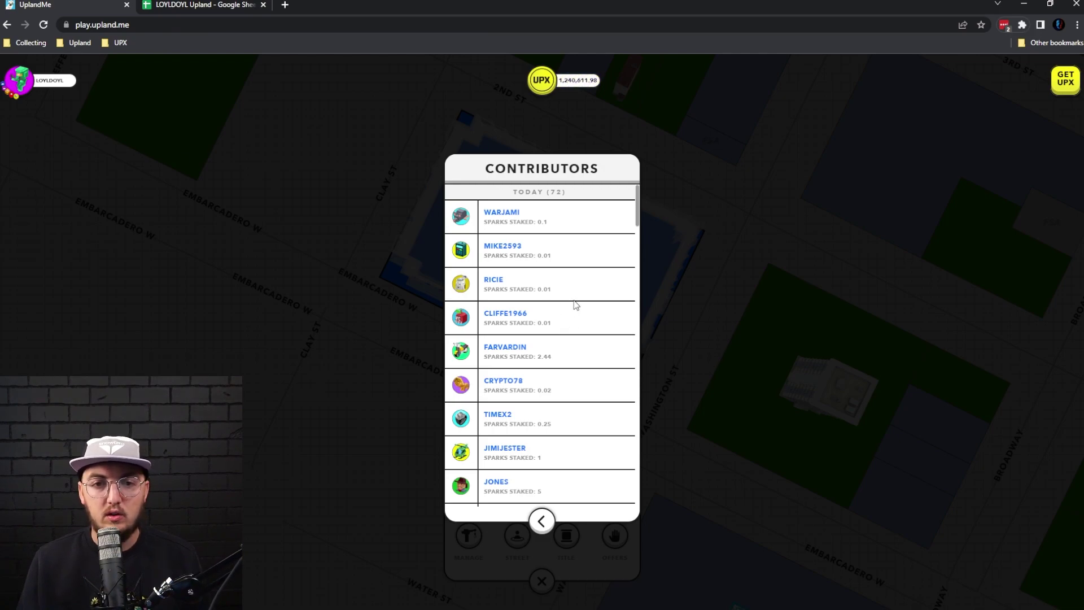
scroll(575, 305, "down", 3)
scroll(581, 210, "up", 3)
scroll(555, 243, "down", 10)
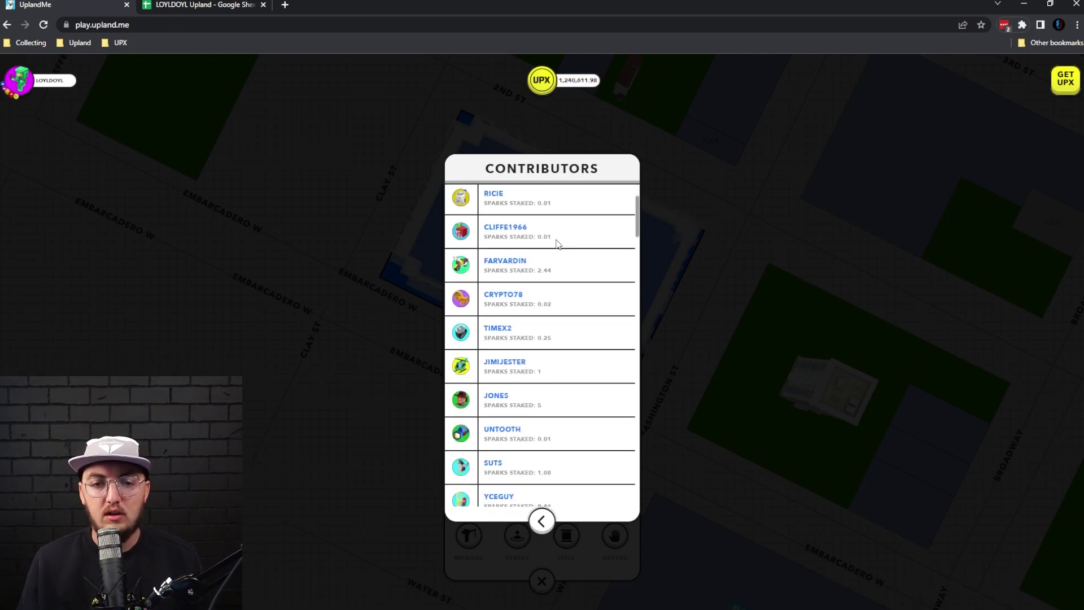
scroll(558, 247, "down", 15)
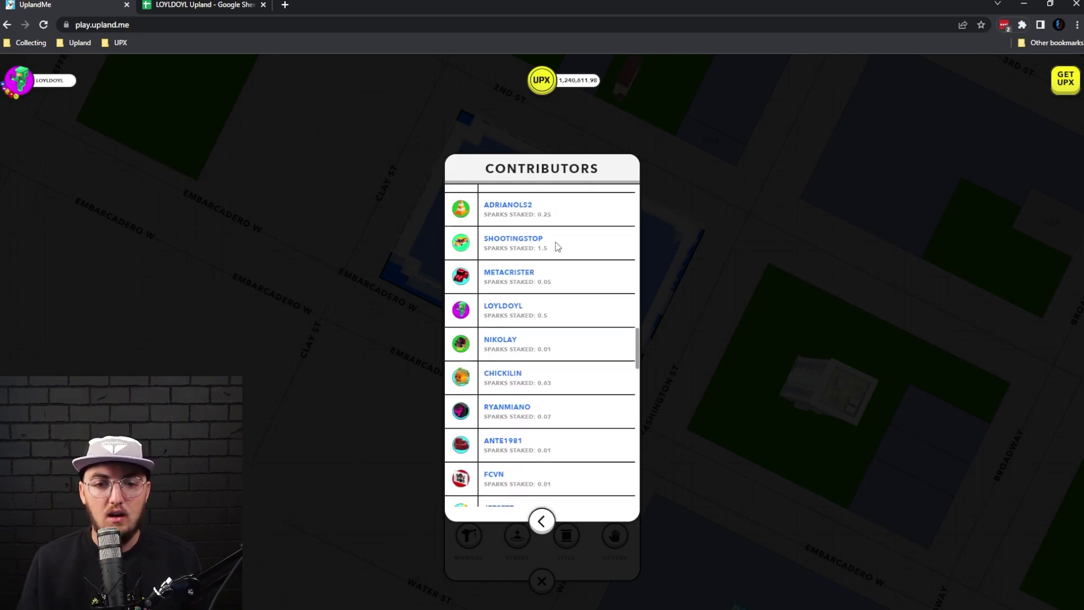
scroll(557, 249, "up", 3)
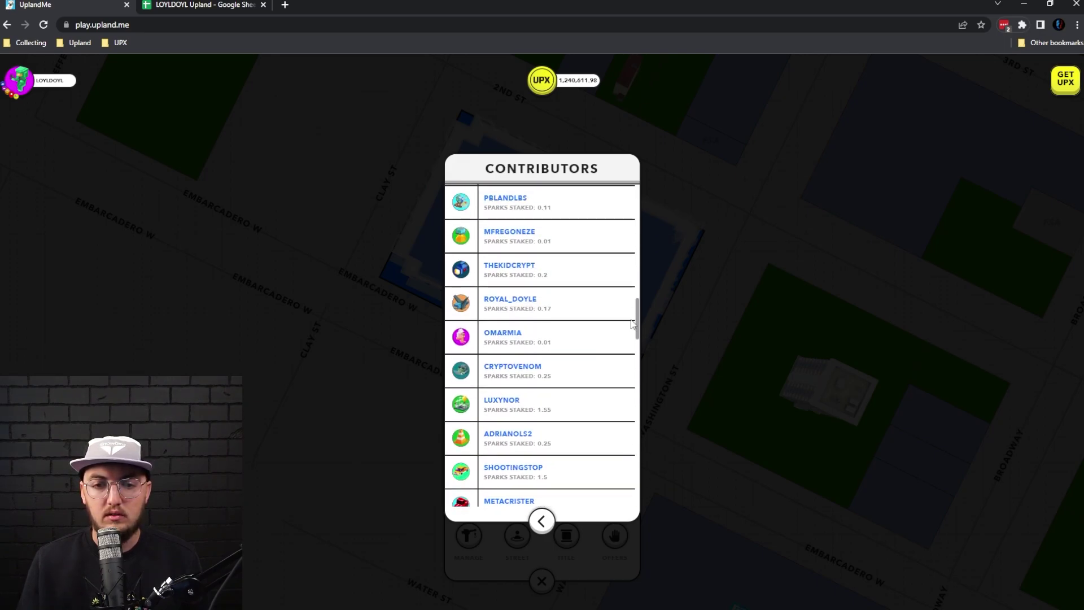
left_click_drag(637, 322, 630, 198)
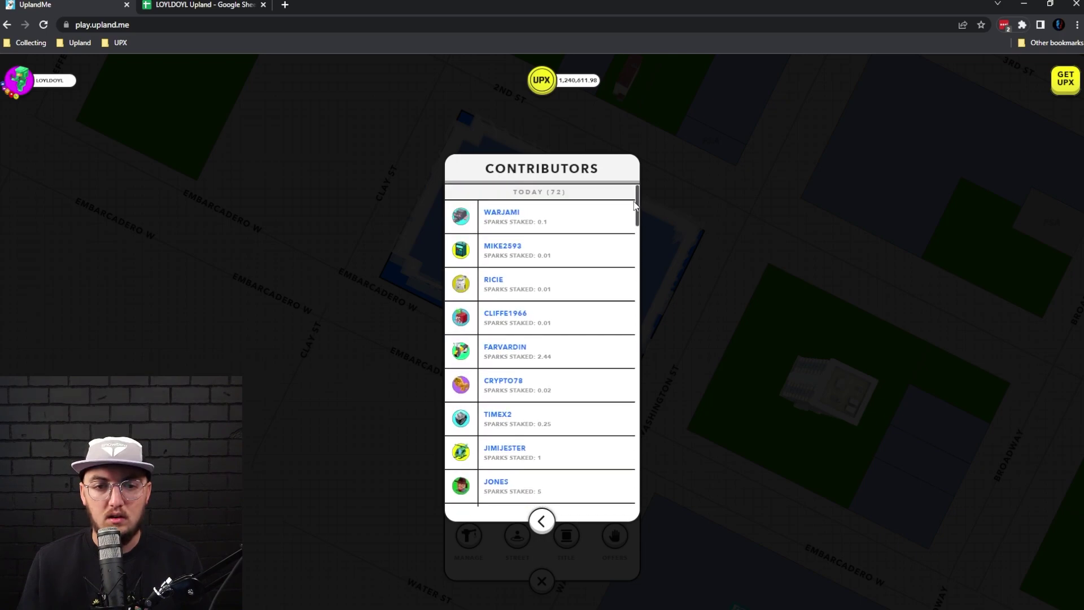
Read through today's Upland contributors and their staked sparks from the first to the last
scroll(627, 257, "down", 4)
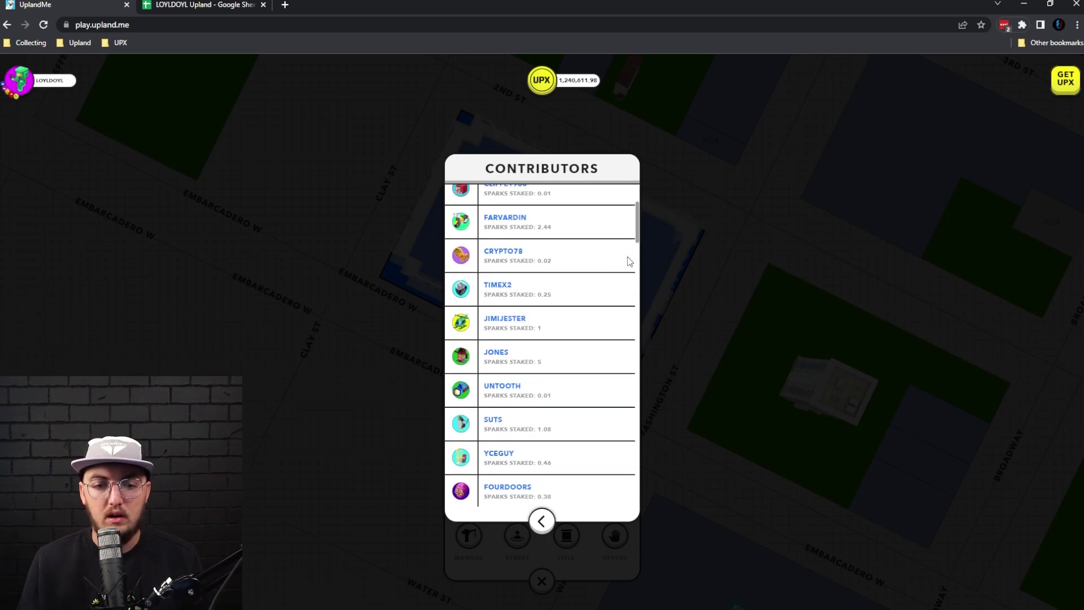
scroll(626, 260, "down", 8)
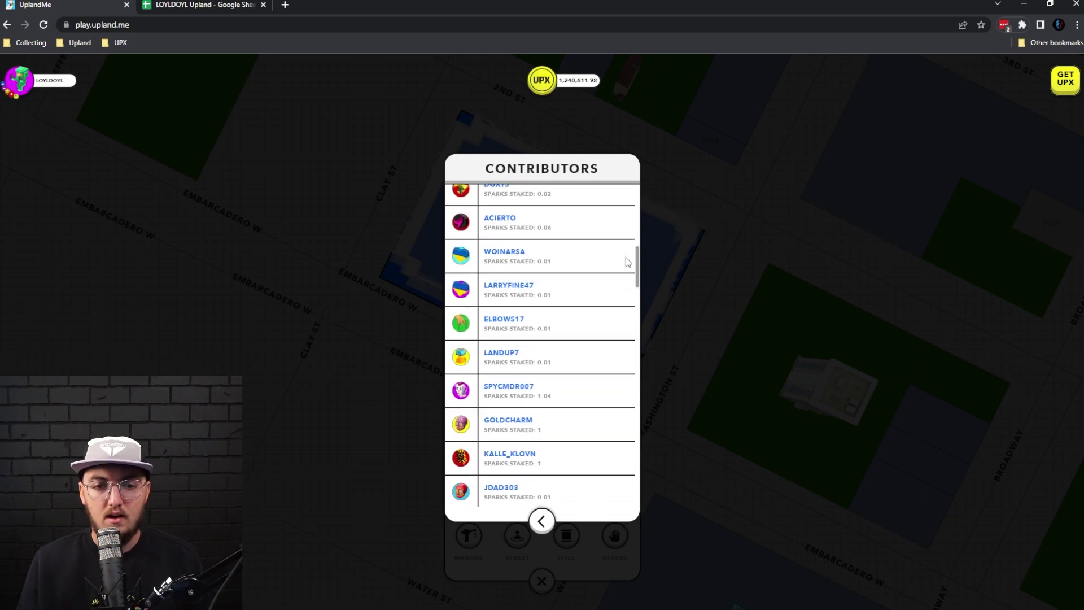
scroll(627, 261, "down", 6)
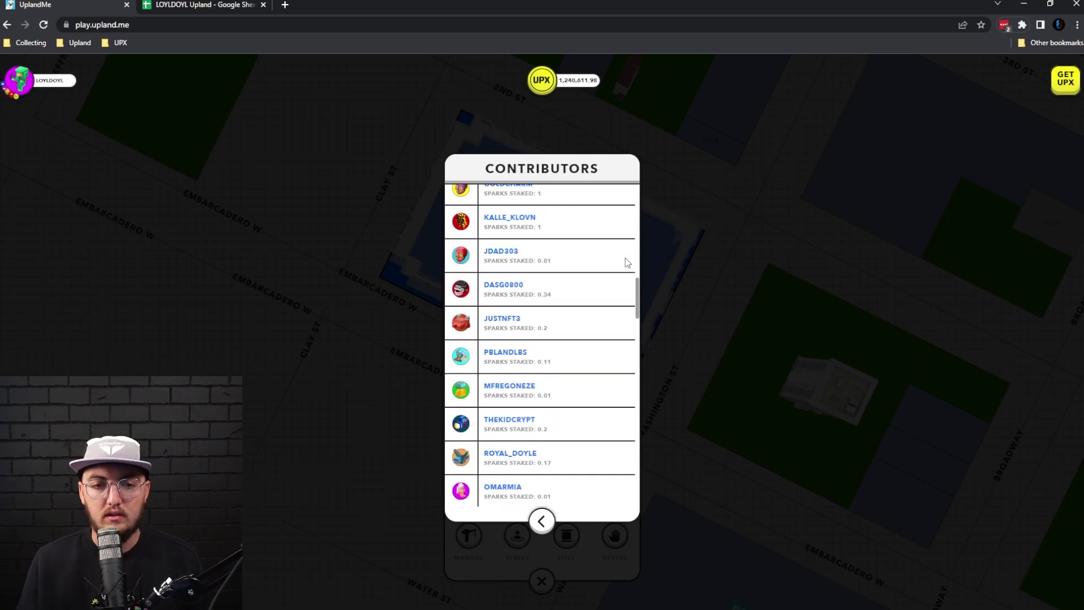
scroll(625, 260, "down", 6)
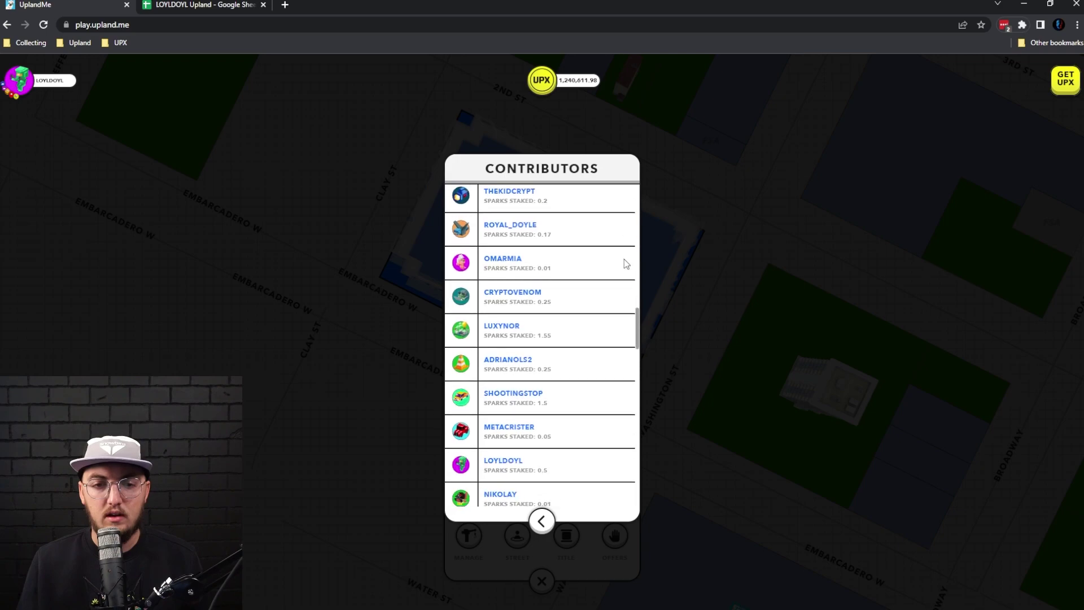
scroll(625, 265, "down", 6)
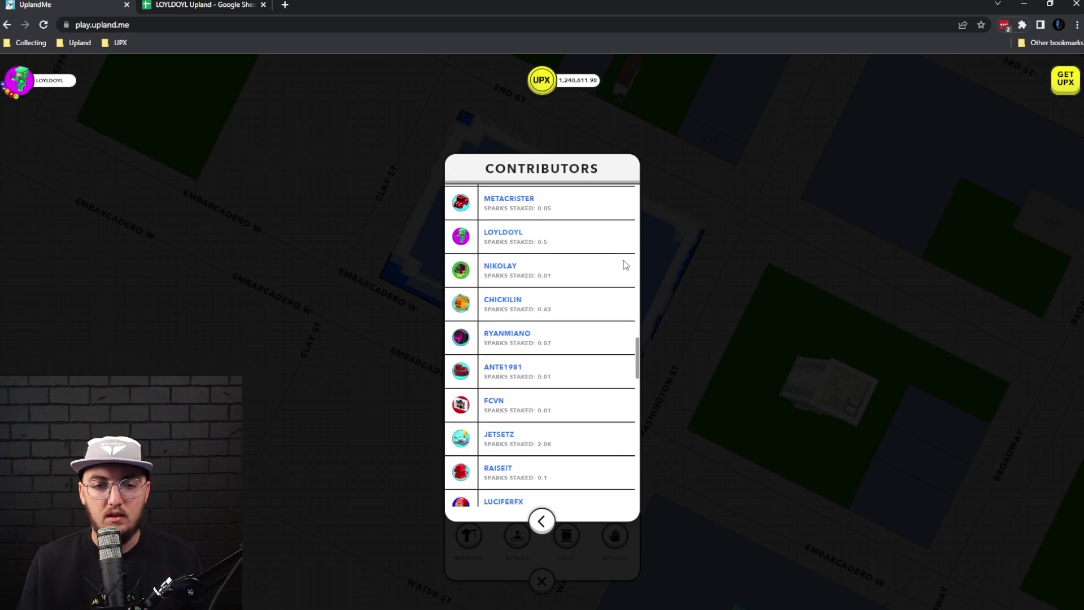
scroll(626, 265, "down", 5)
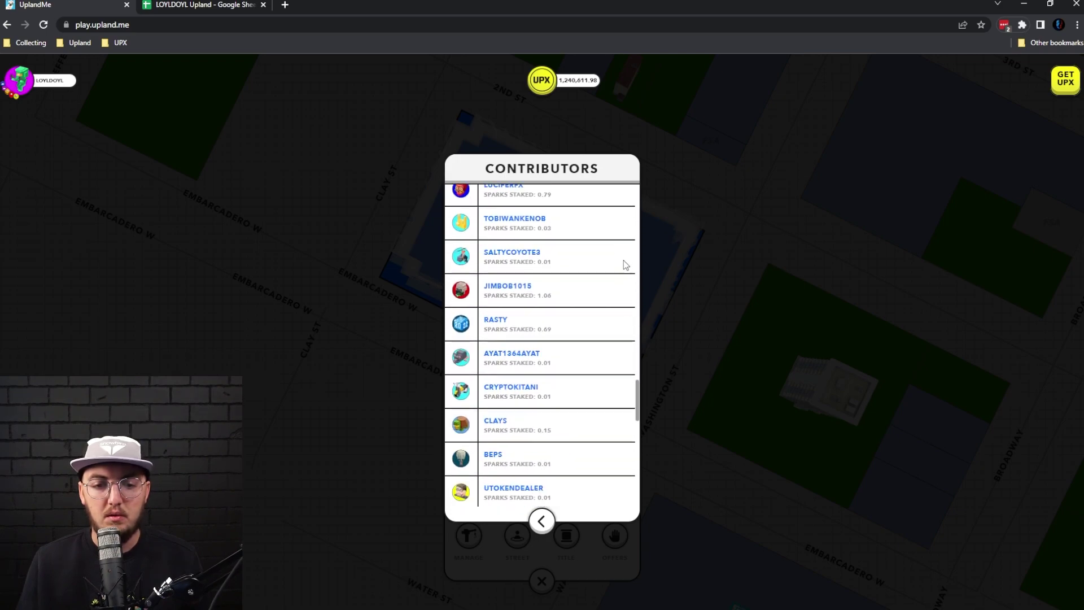
scroll(625, 265, "down", 5)
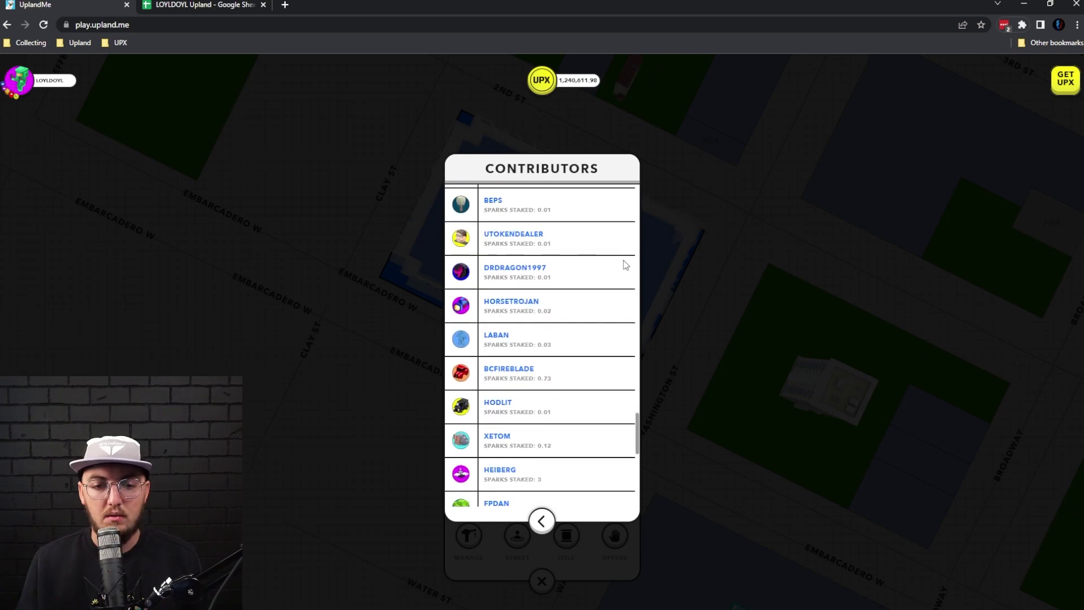
scroll(625, 265, "down", 5)
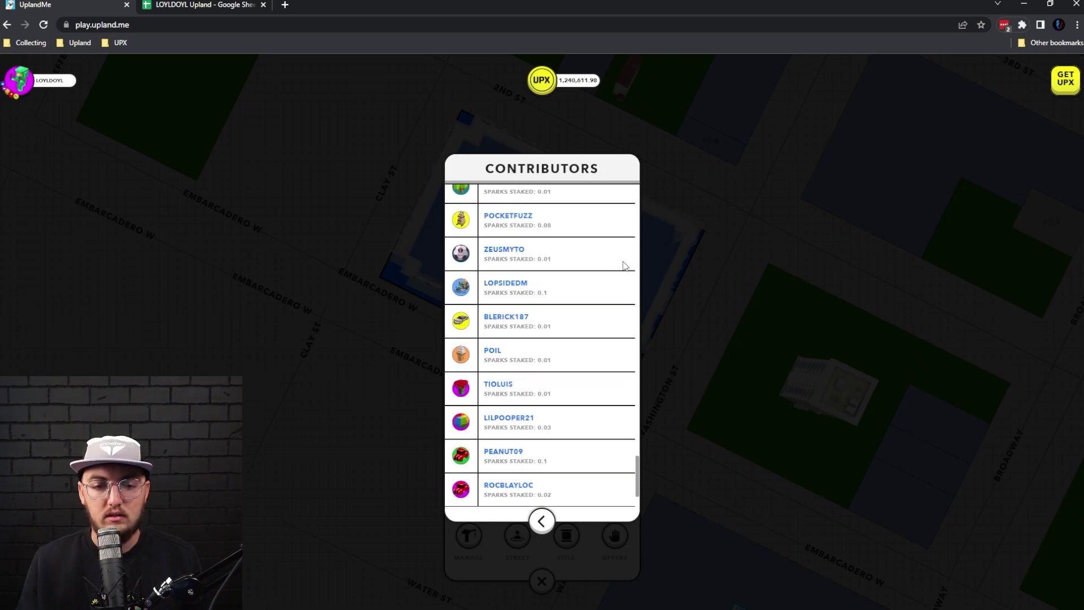
scroll(625, 265, "down", 3)
Switch to the giveaway sheet and select all round 3 usernames, B92 through B162, to count them
left_click(192, 4)
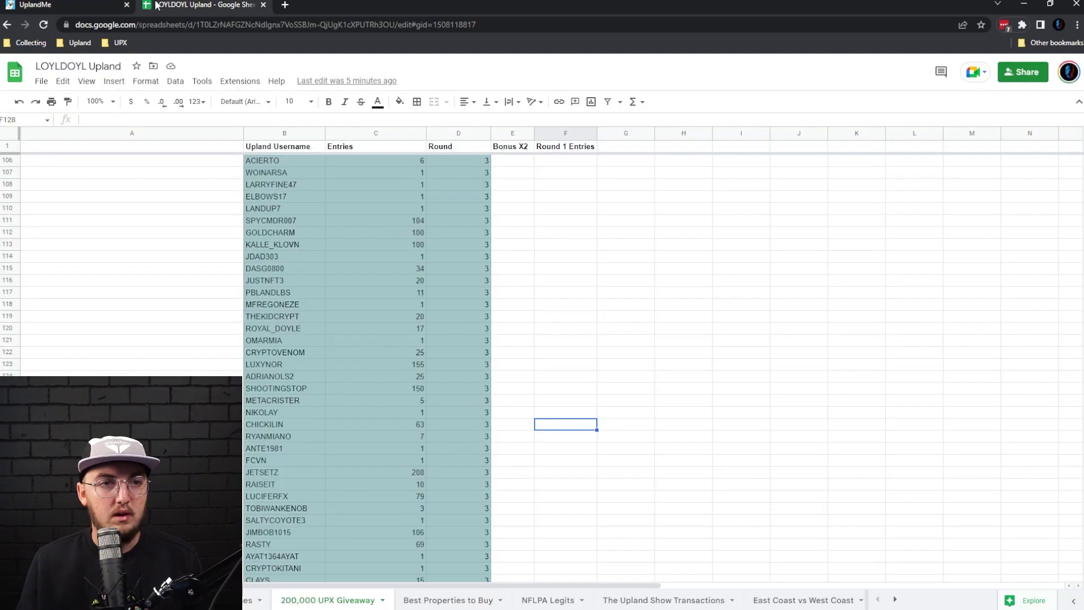
scroll(402, 313, "up", 3)
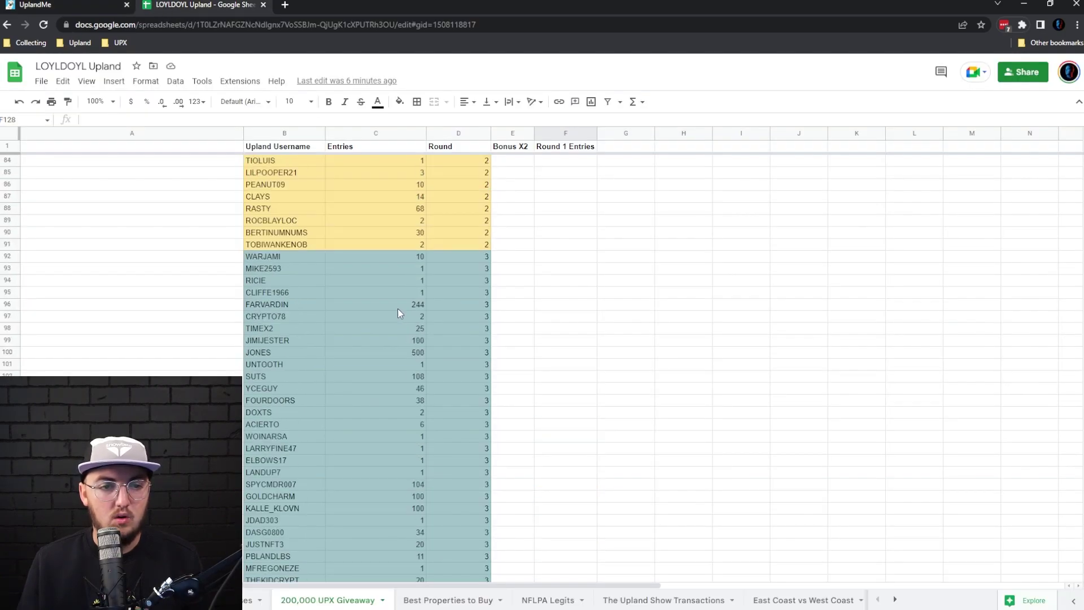
scroll(293, 302, "up", 1)
scroll(345, 351, "down", 3)
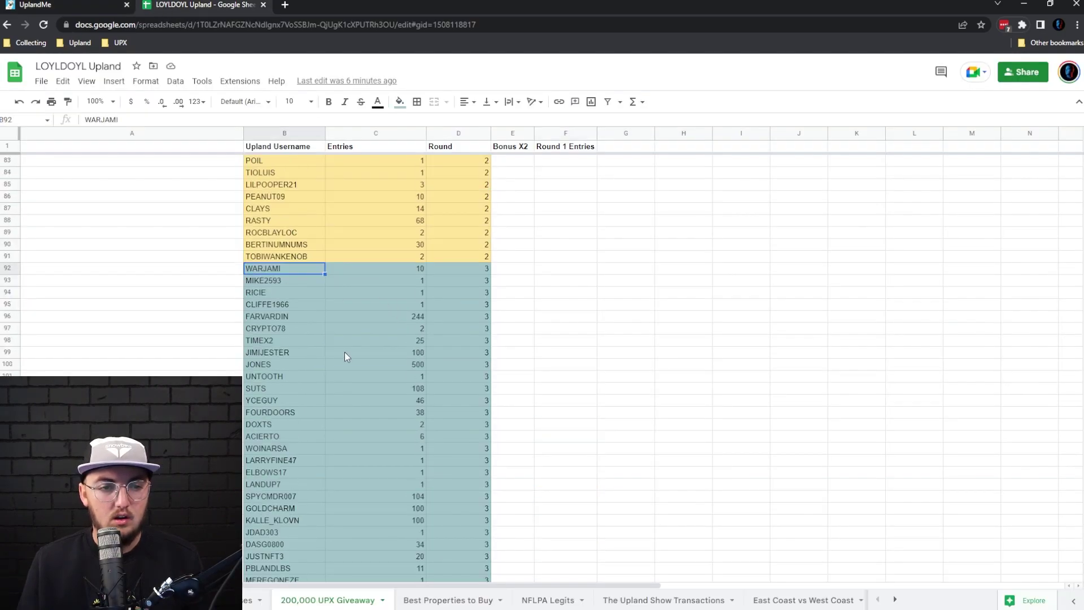
scroll(343, 351, "down", 4)
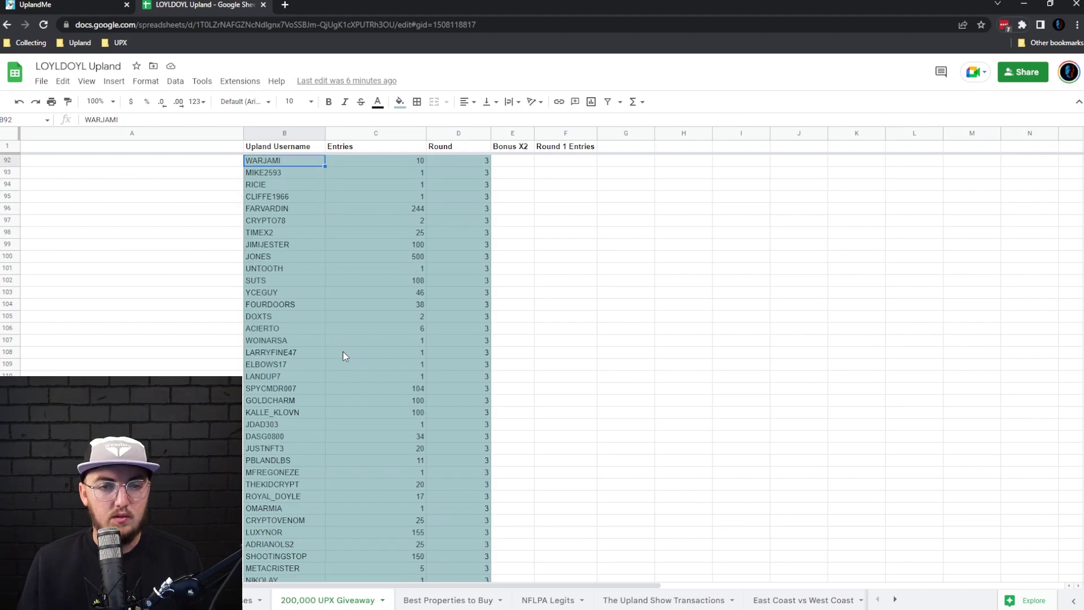
scroll(340, 356, "down", 6)
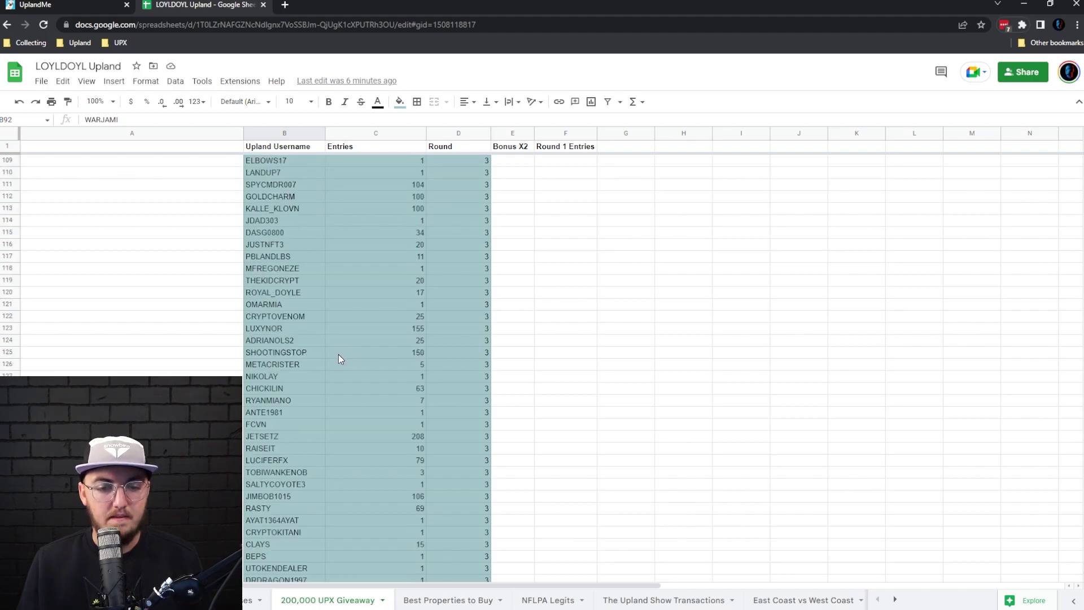
scroll(339, 359, "down", 6)
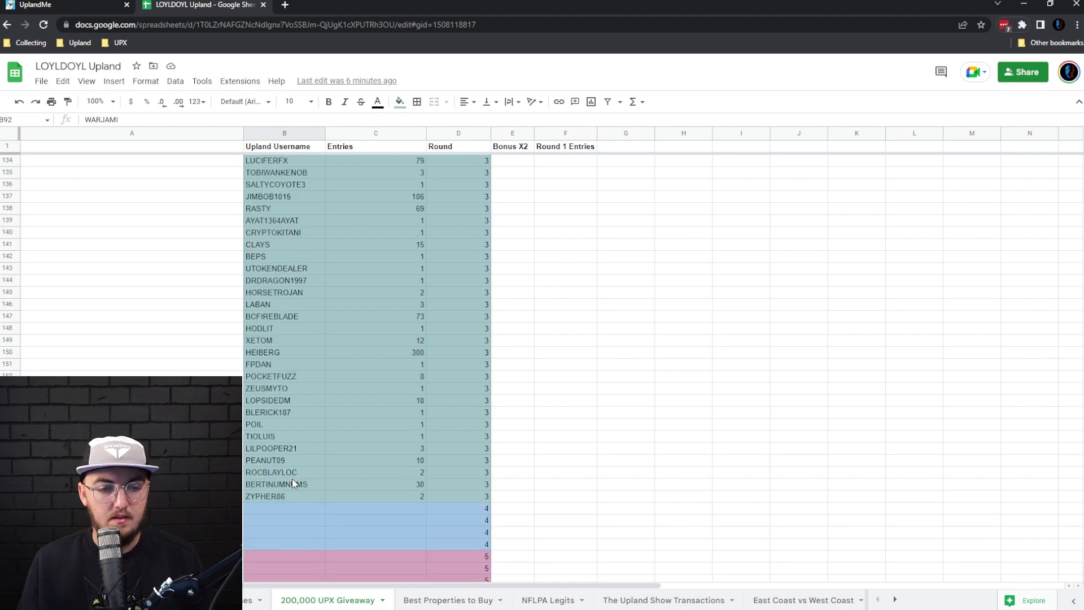
left_click(273, 501, "shift")
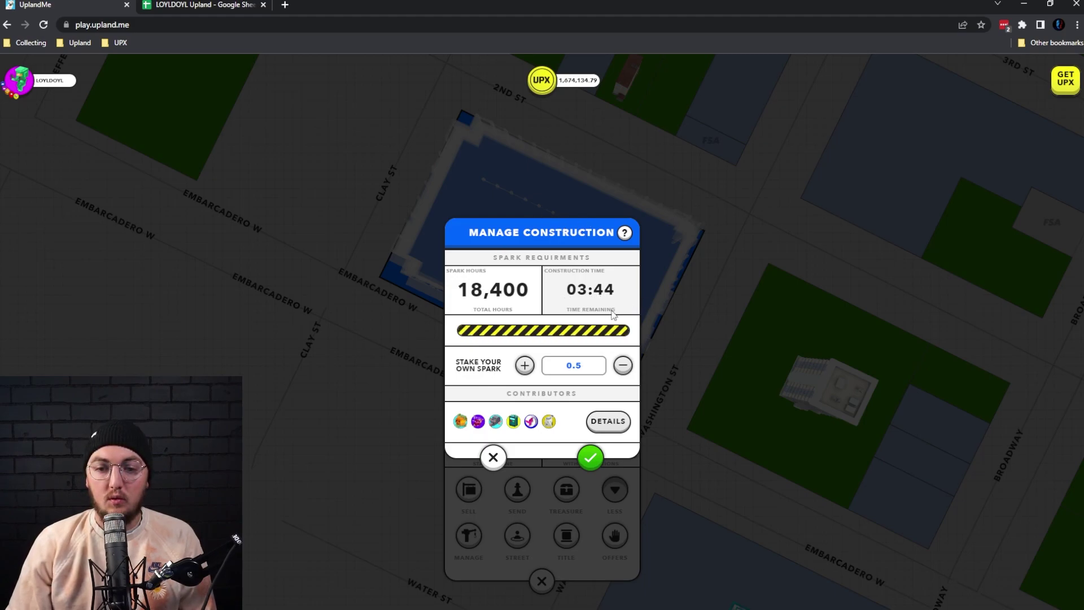
Open the construction's contributor details in Upland and read through today's staked sparks from the first contributor to the last
left_click(609, 422)
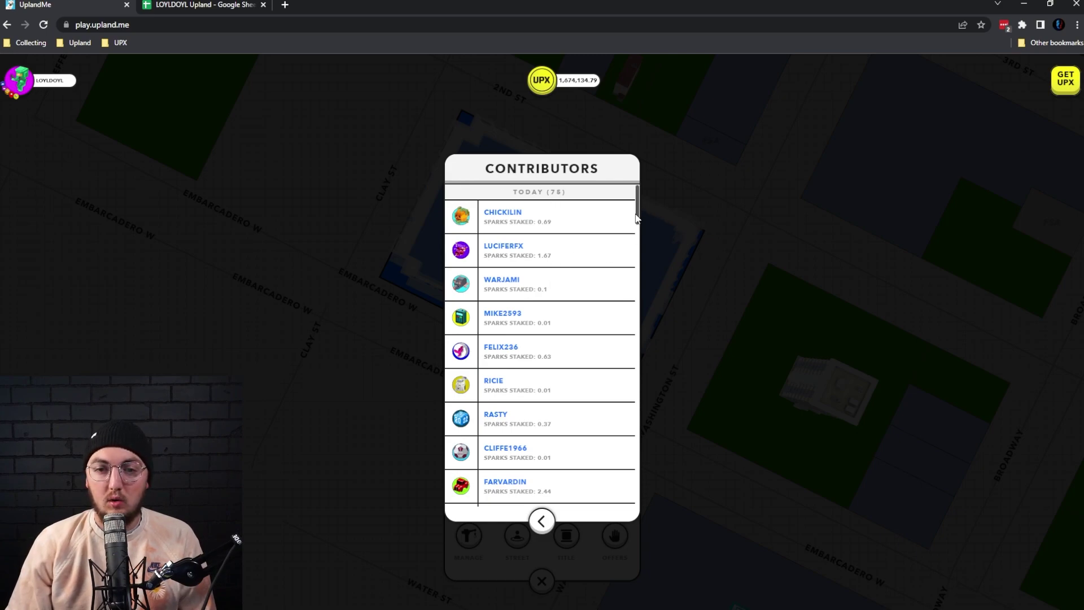
left_click_drag(638, 217, 659, 501)
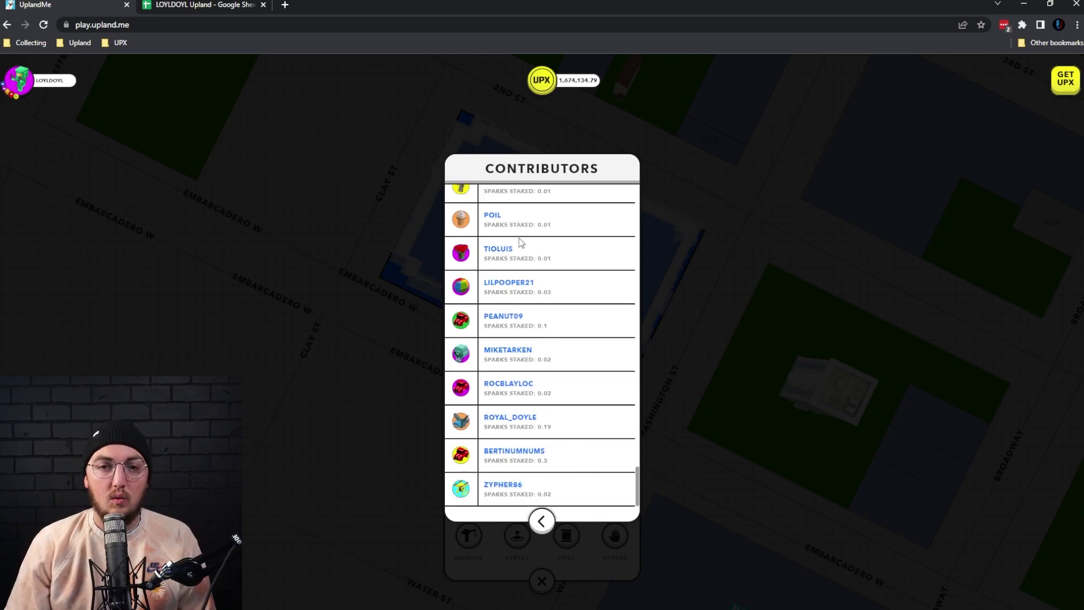
Select the round 4 usernames B163:B236 in the giveaway sheet to count them, and compare with today's contributor total in Upland
left_click(212, 8)
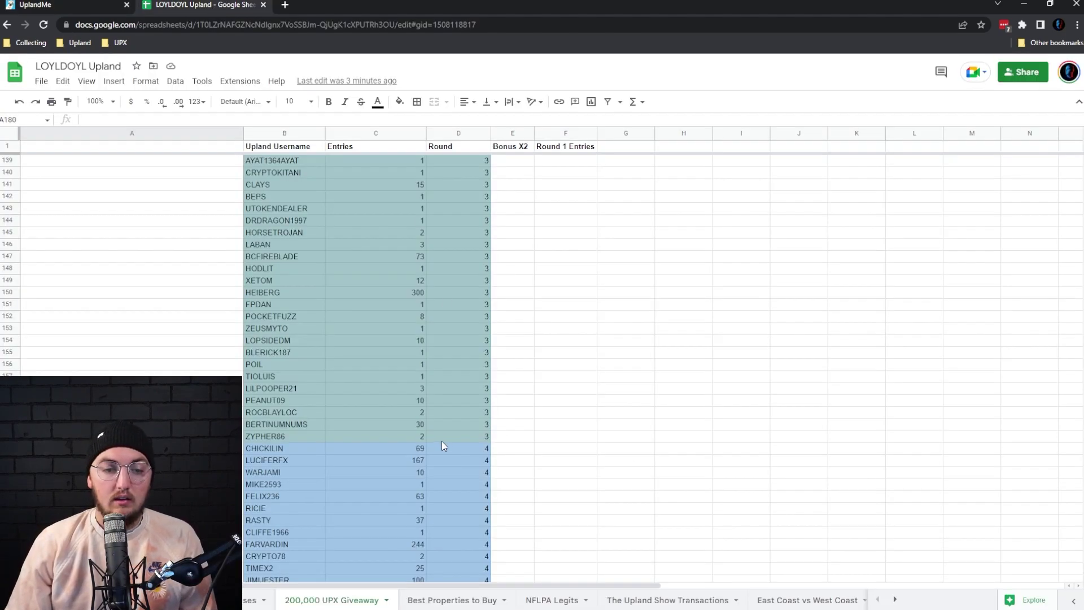
scroll(446, 441, "down", 3)
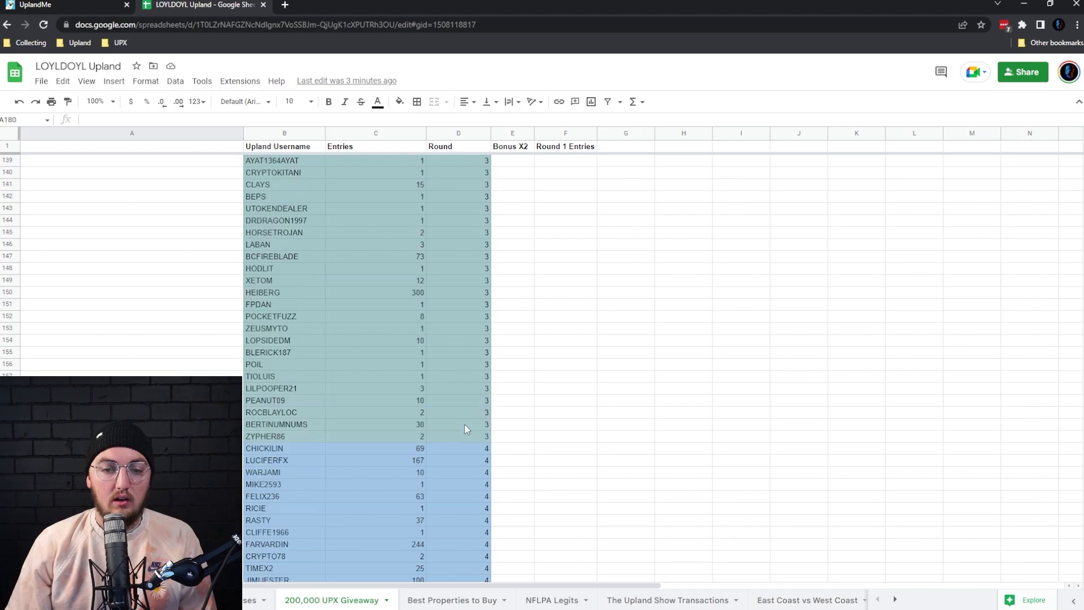
scroll(467, 416, "down", 2)
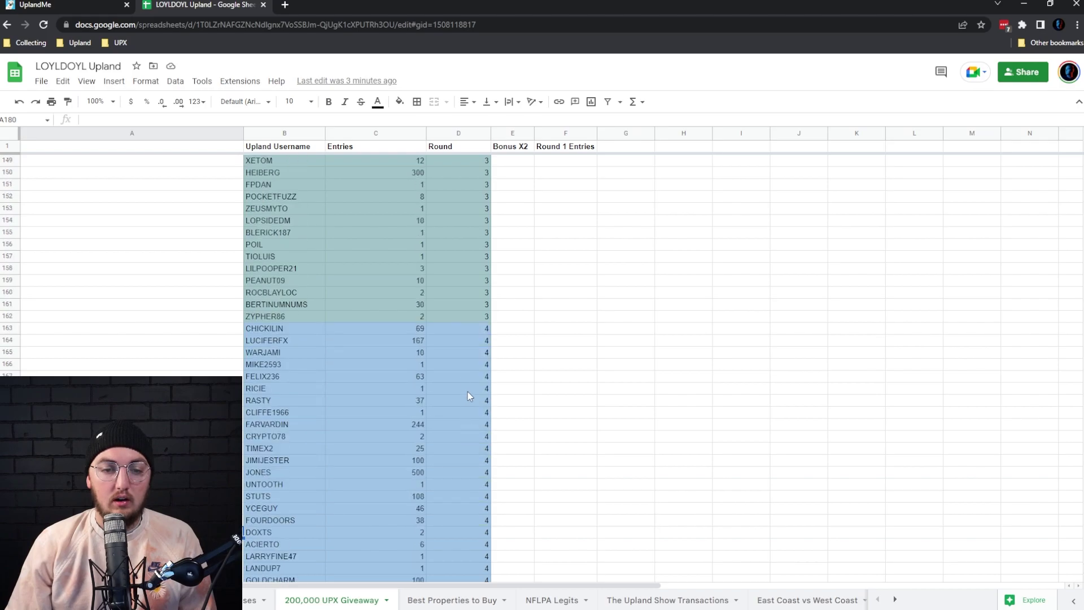
left_click(320, 342)
scroll(281, 342, "down", 1)
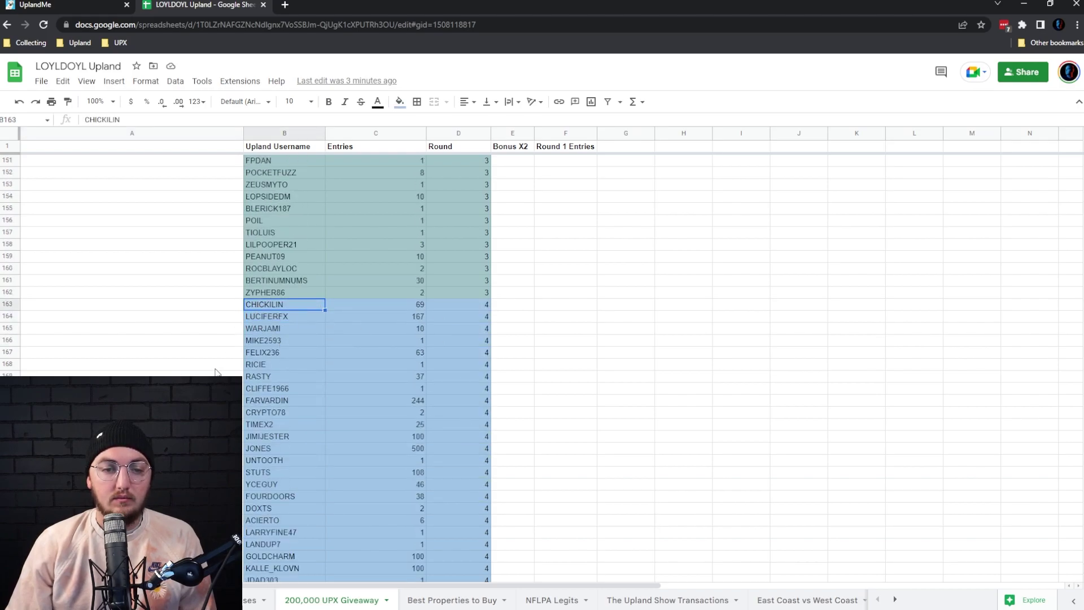
scroll(255, 366, "down", 8)
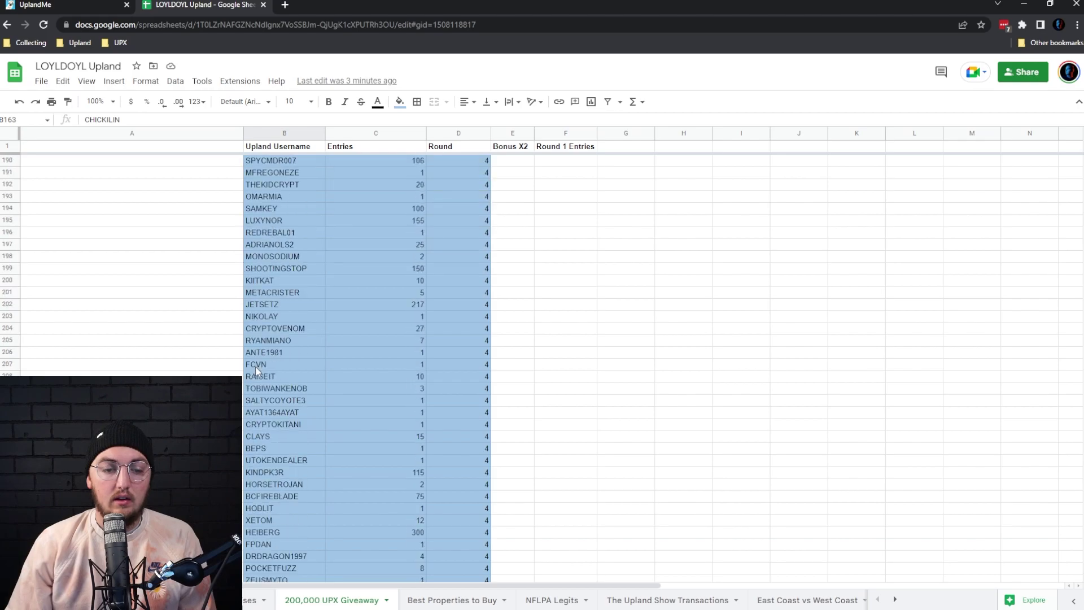
scroll(257, 371, "down", 3)
left_click(299, 555, "shift")
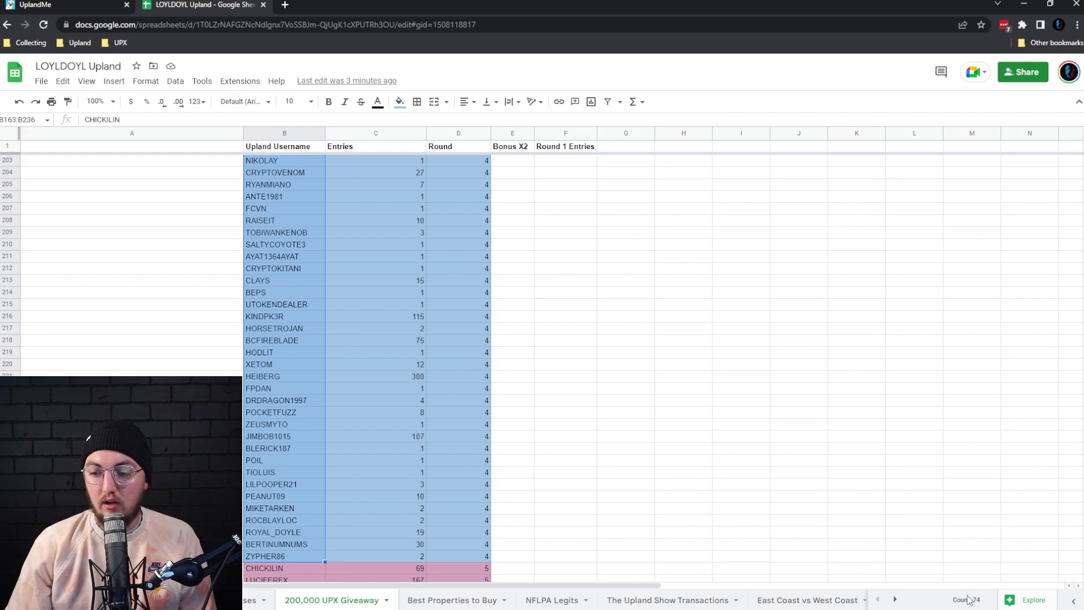
left_click(60, 3)
scroll(599, 208, "up", 15)
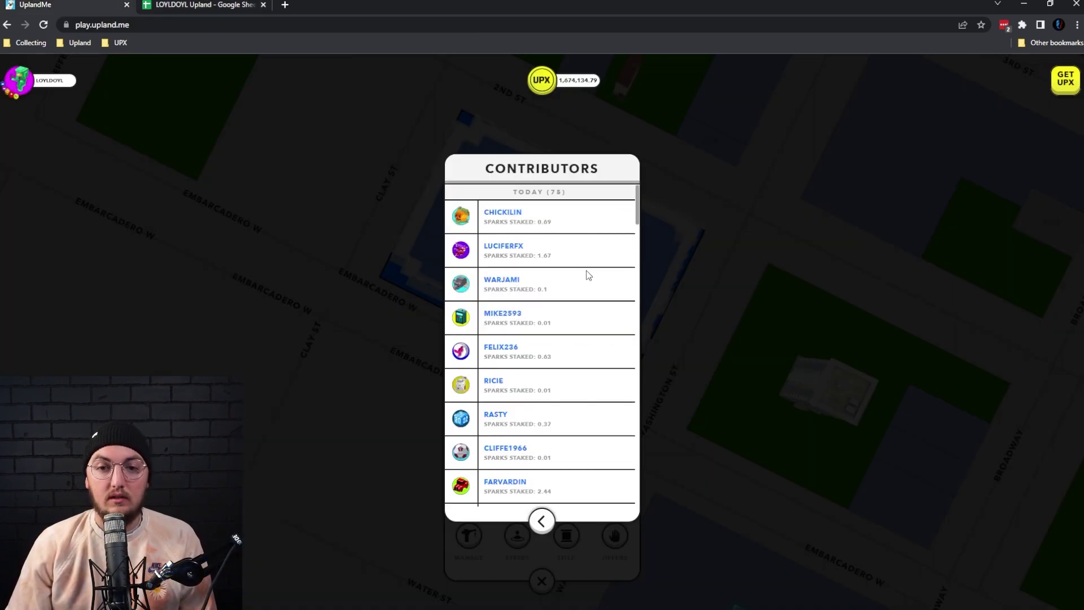
Return to the giveaway sheet and review the round 4 entries from the last row back to the first
left_click(177, 6)
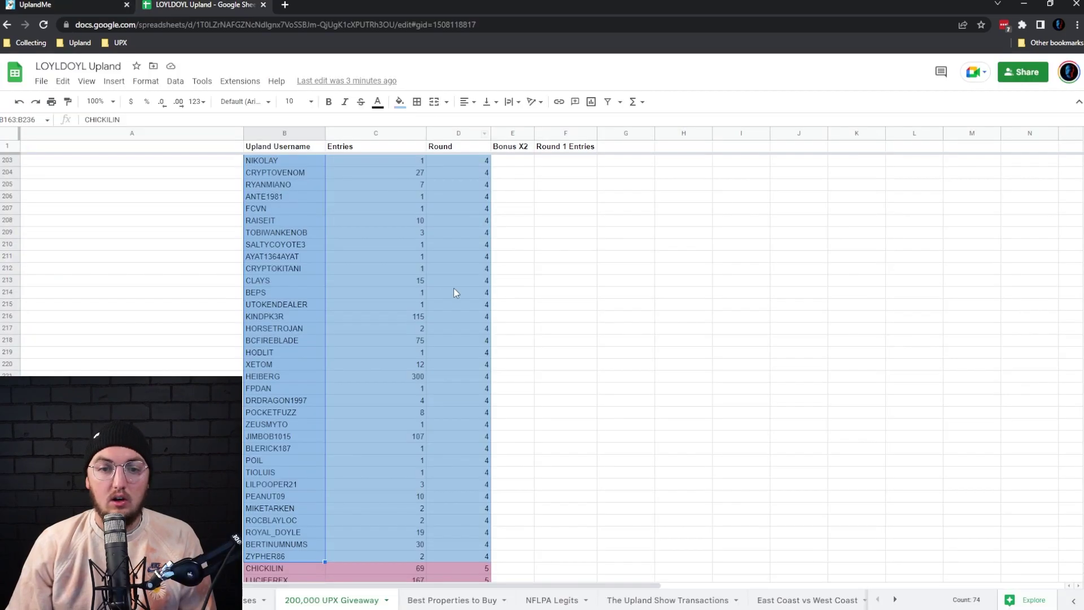
scroll(402, 533, "up", 3)
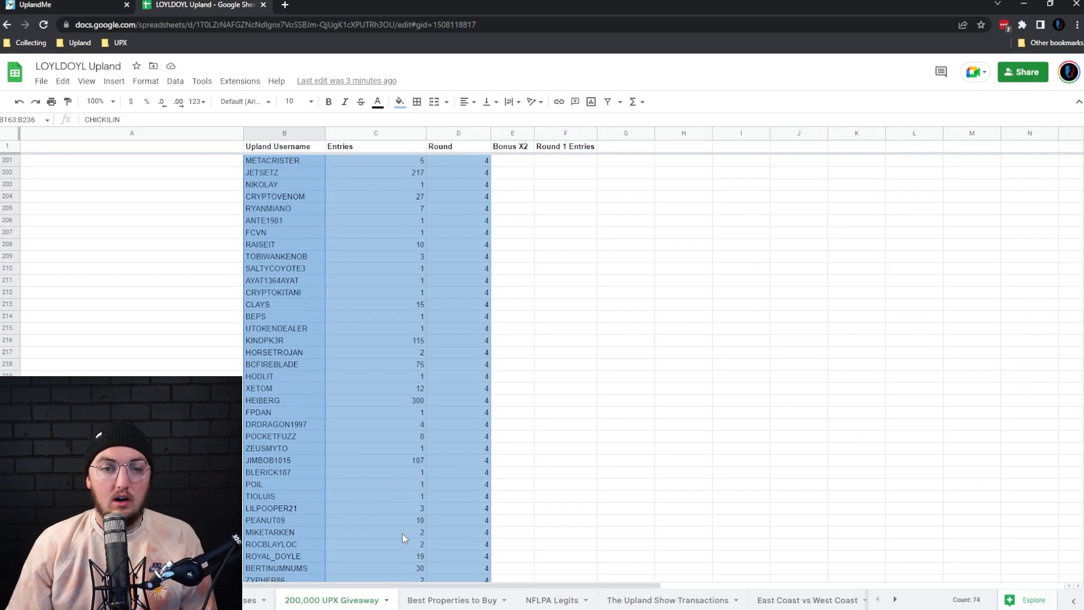
scroll(402, 533, "up", 4)
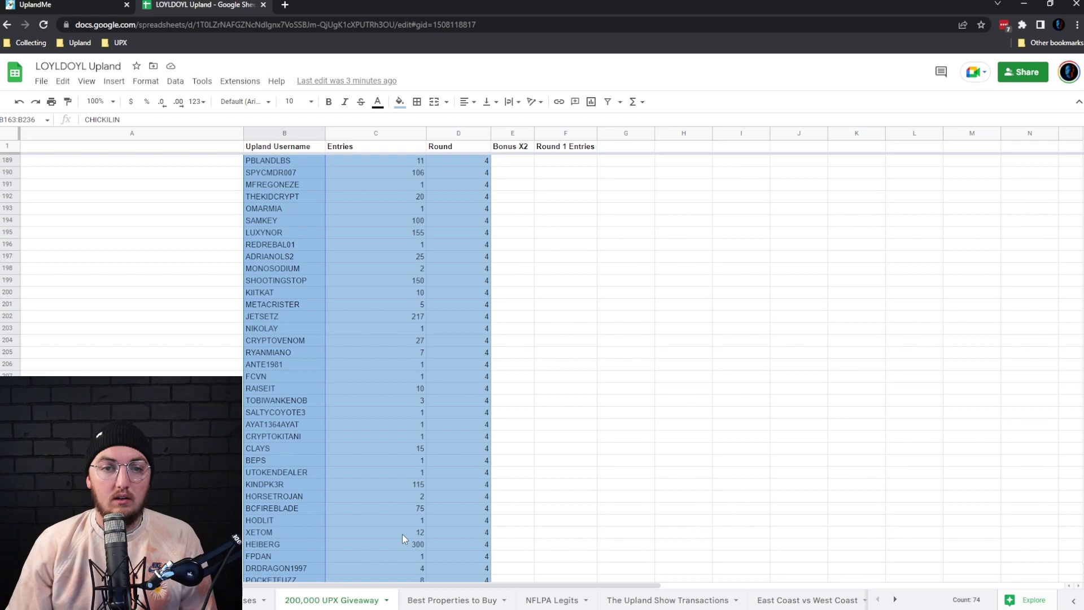
scroll(401, 534, "up", 4)
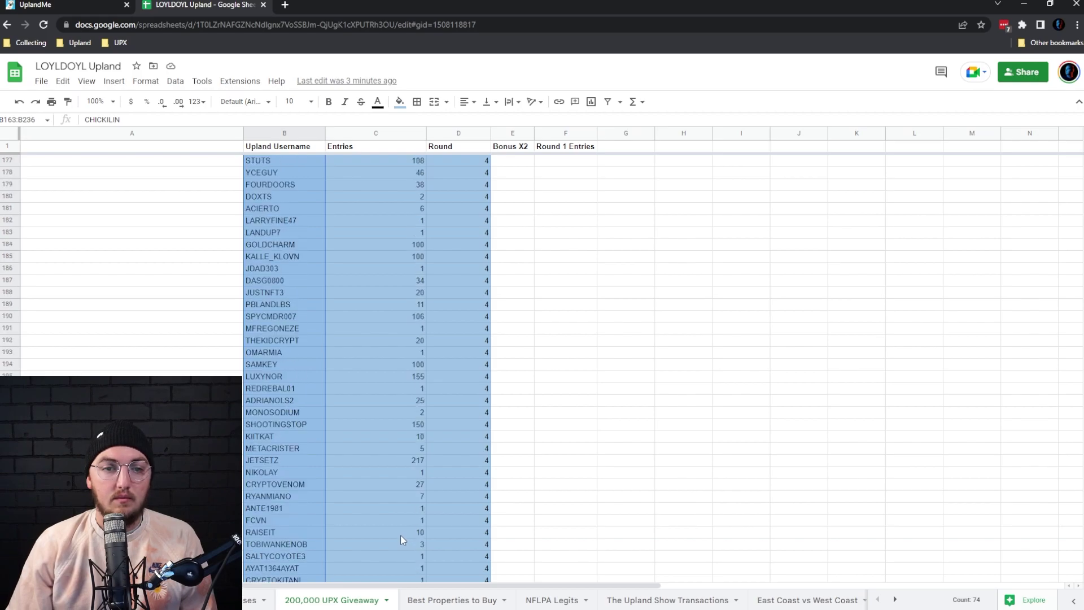
scroll(400, 534, "up", 3)
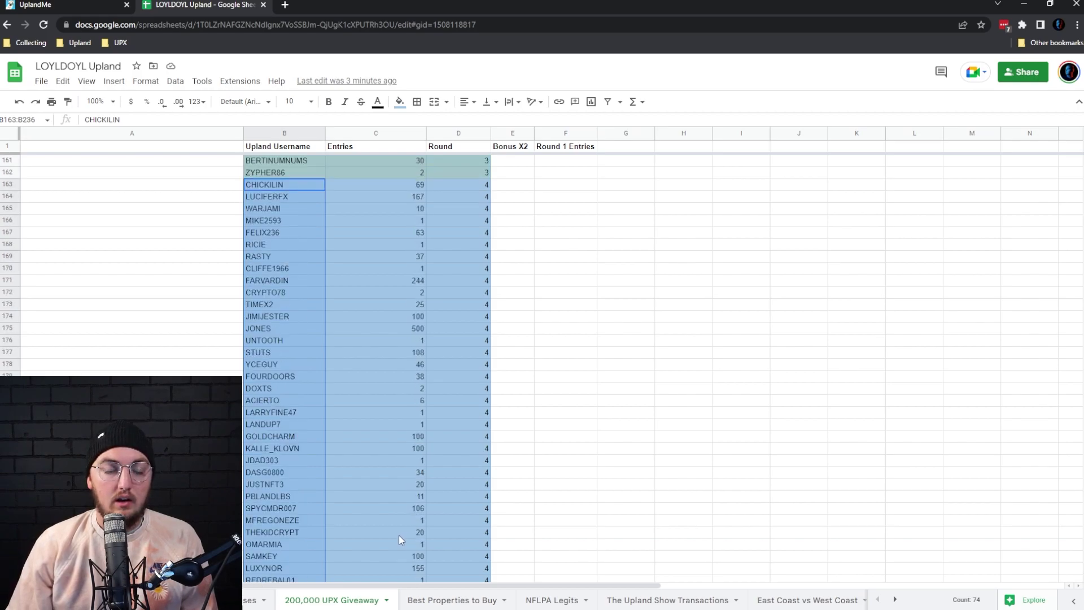
Review the round 5 entries in the giveaway sheet down to the last filled row
scroll(397, 531, "down", 10)
scroll(395, 526, "down", 7)
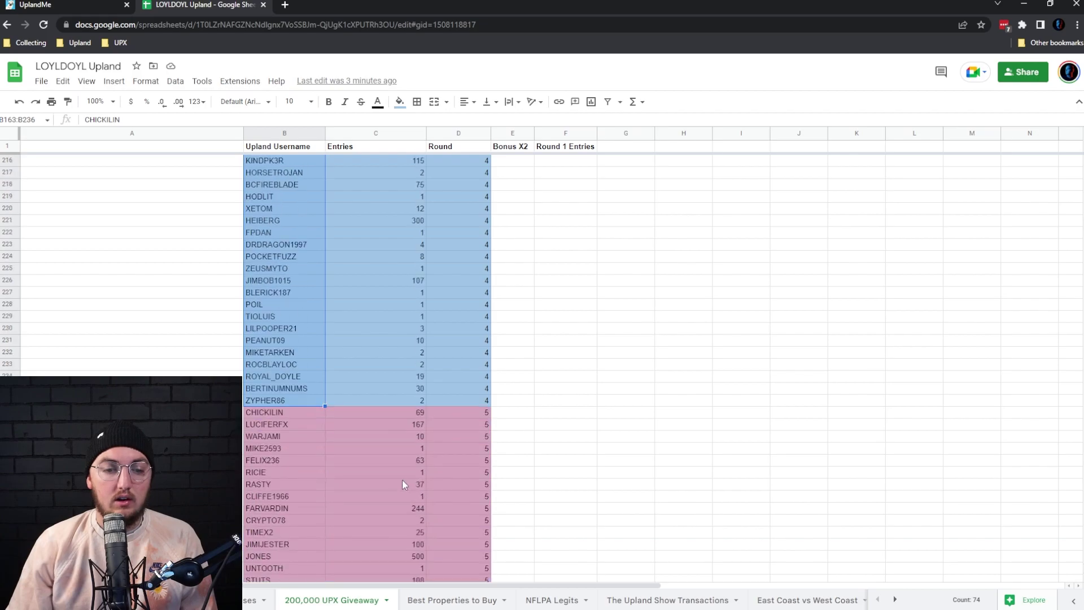
scroll(285, 442, "down", 10)
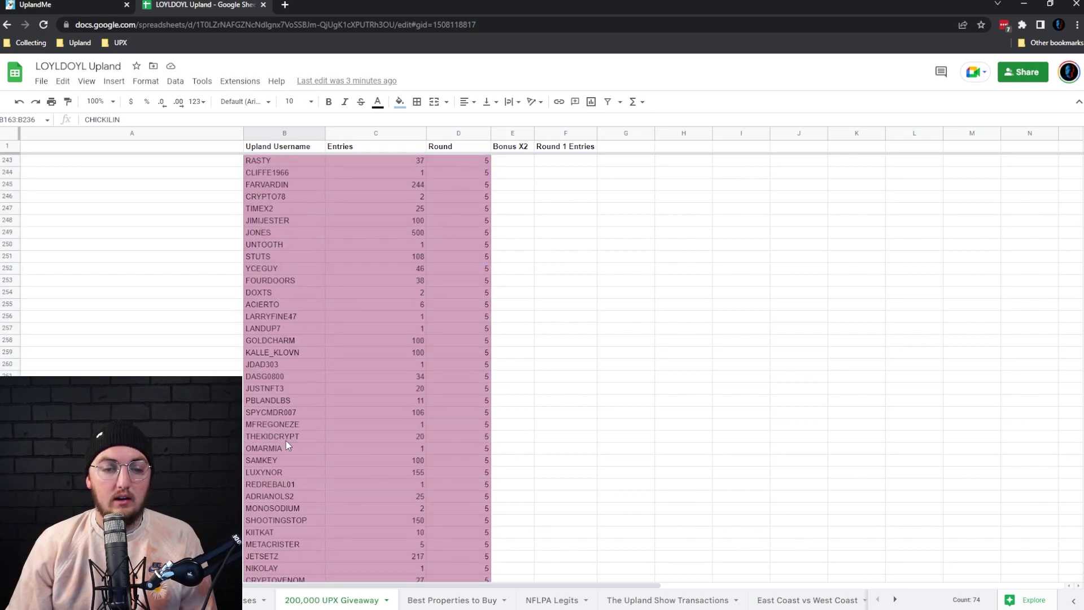
scroll(286, 442, "down", 9)
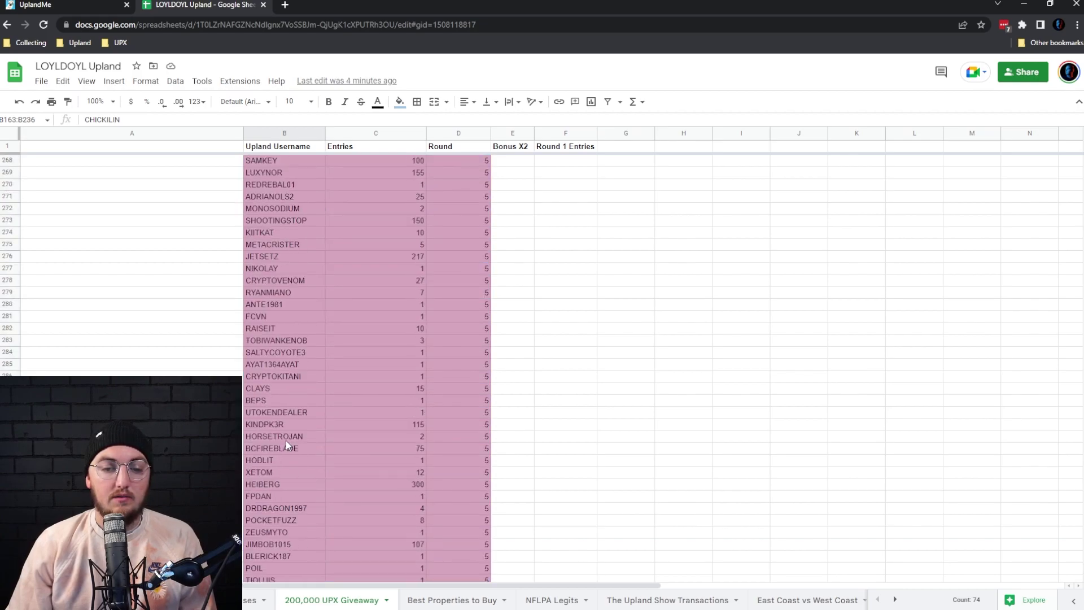
scroll(287, 446, "down", 2)
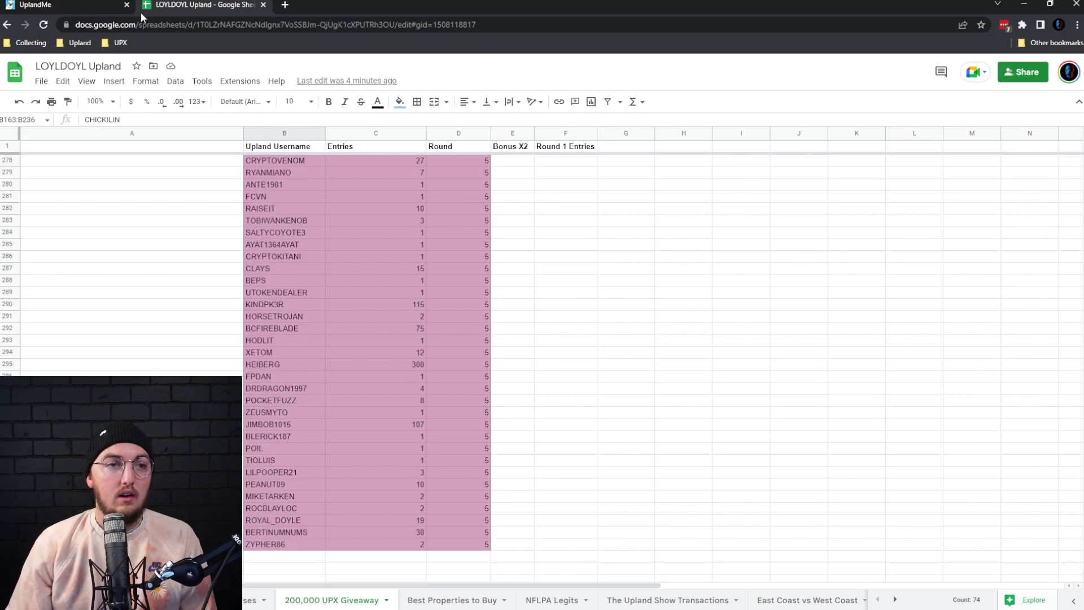
Switch to Upland and check the remaining construction time and the contributor details, returning to the construction overview
left_click(81, 12)
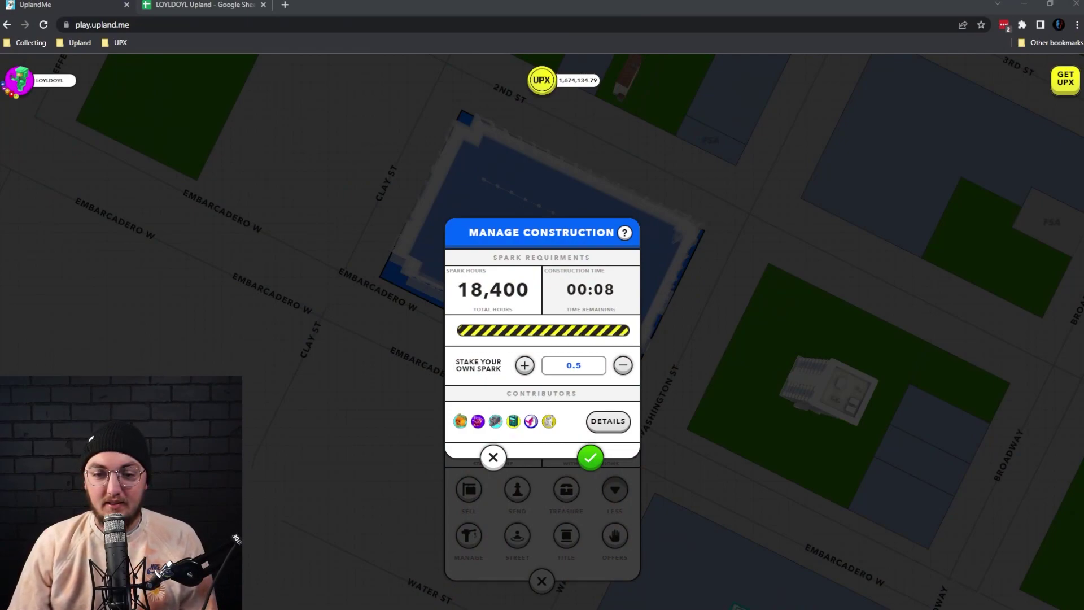
left_click(609, 422)
left_click(541, 521)
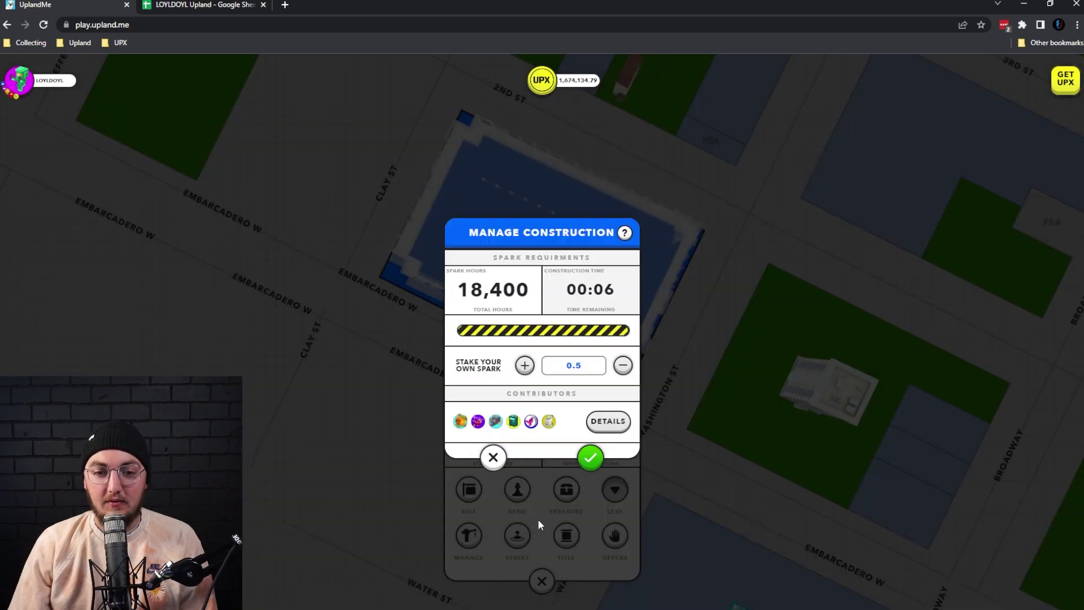
Close the construction management window and go to the property from the construction completion notice
left_click(493, 458)
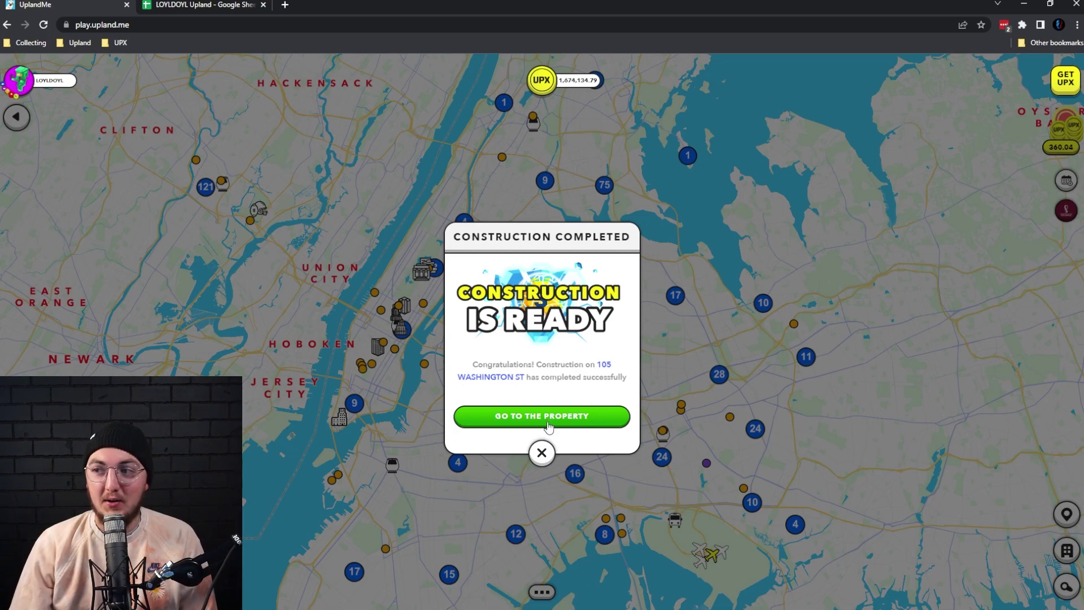
left_click(548, 421)
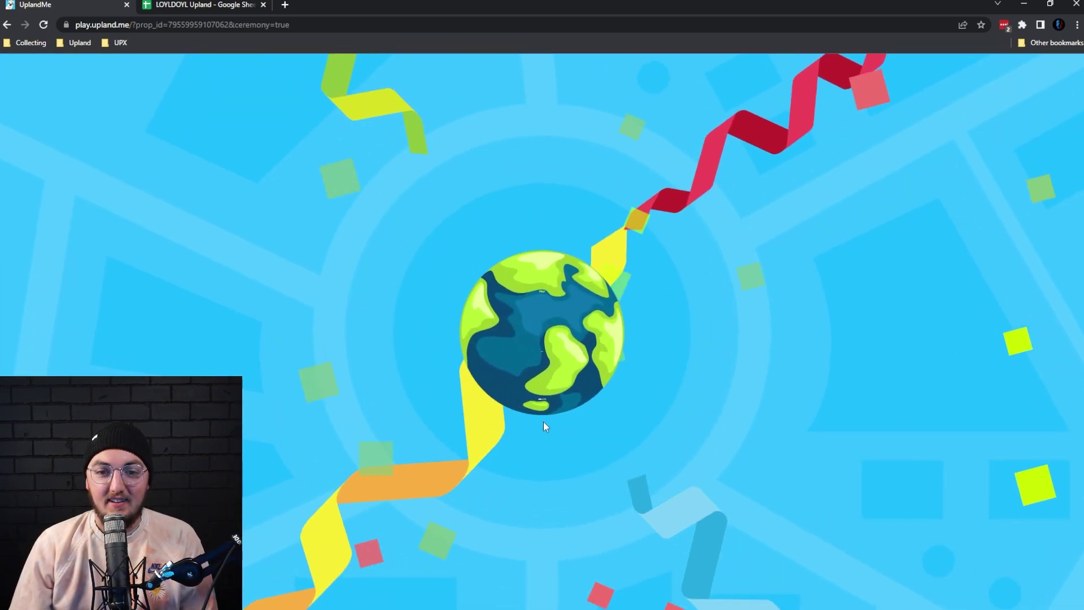